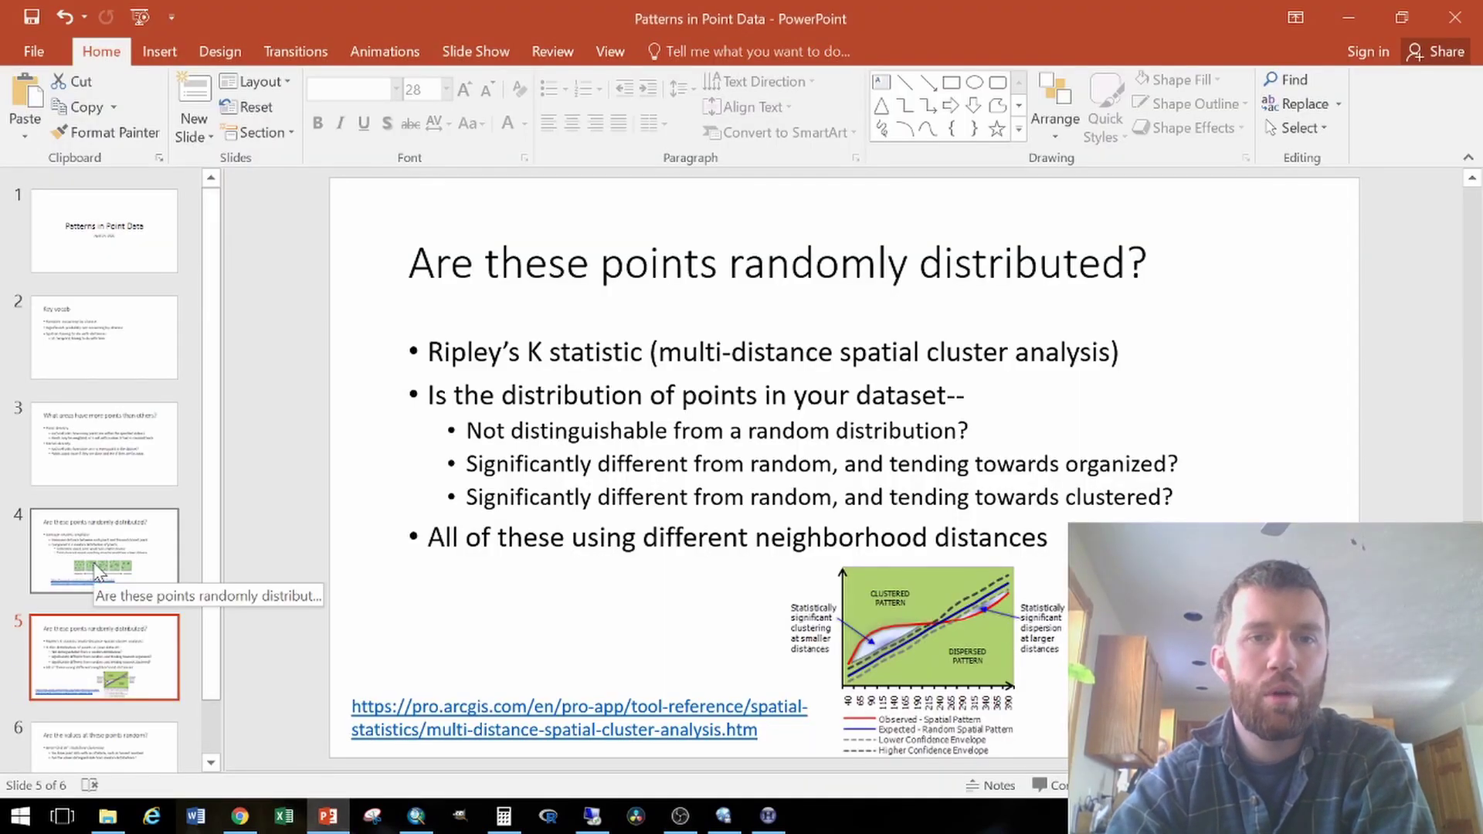
Compare the average nearest neighbor slide 4 with the Ripley's K slide 5, ending on slide 4.
{"action": "left_click", "coordinate": [98, 573]}
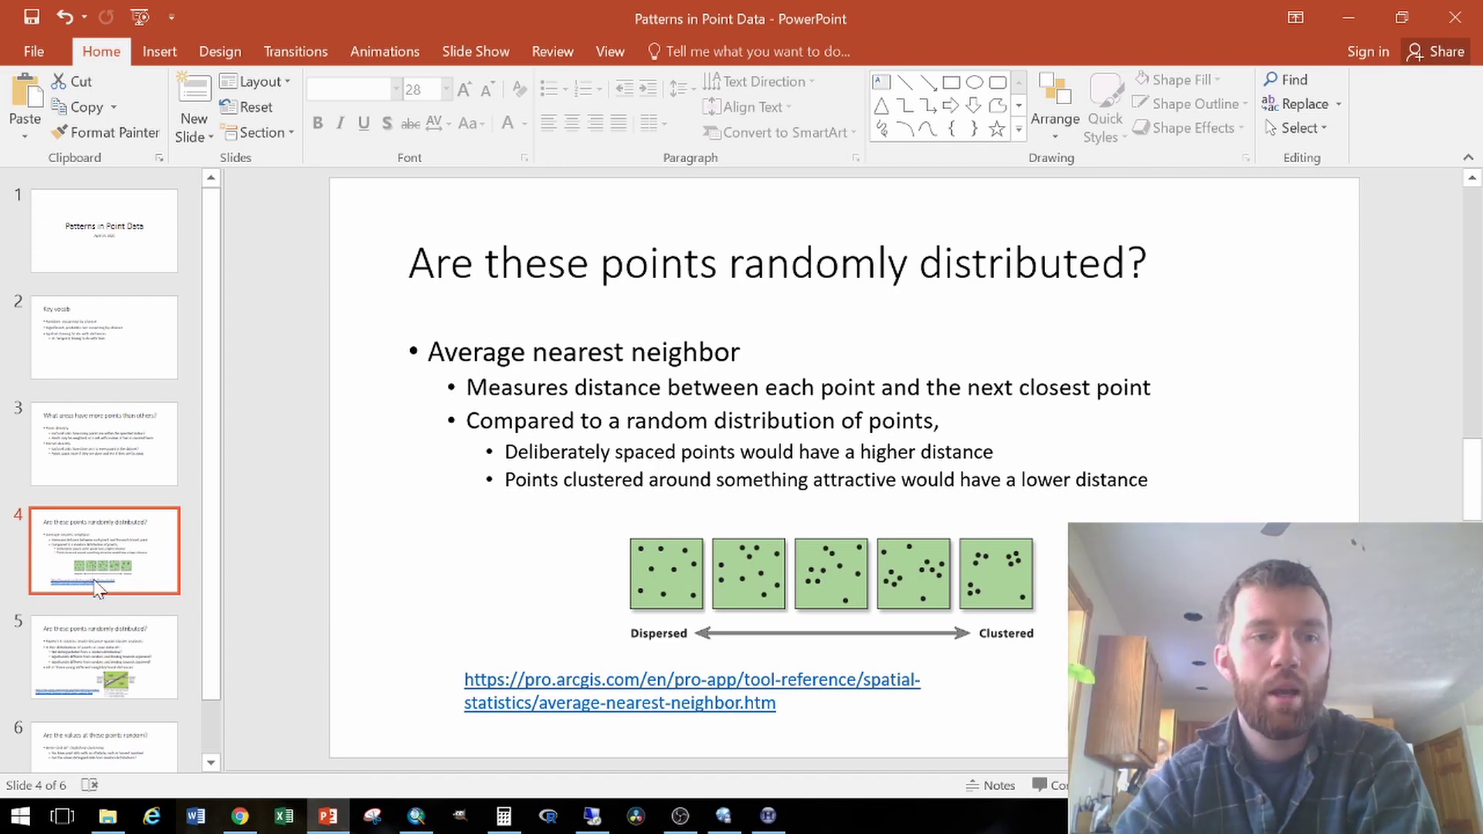
{"action": "left_click", "coordinate": [85, 653]}
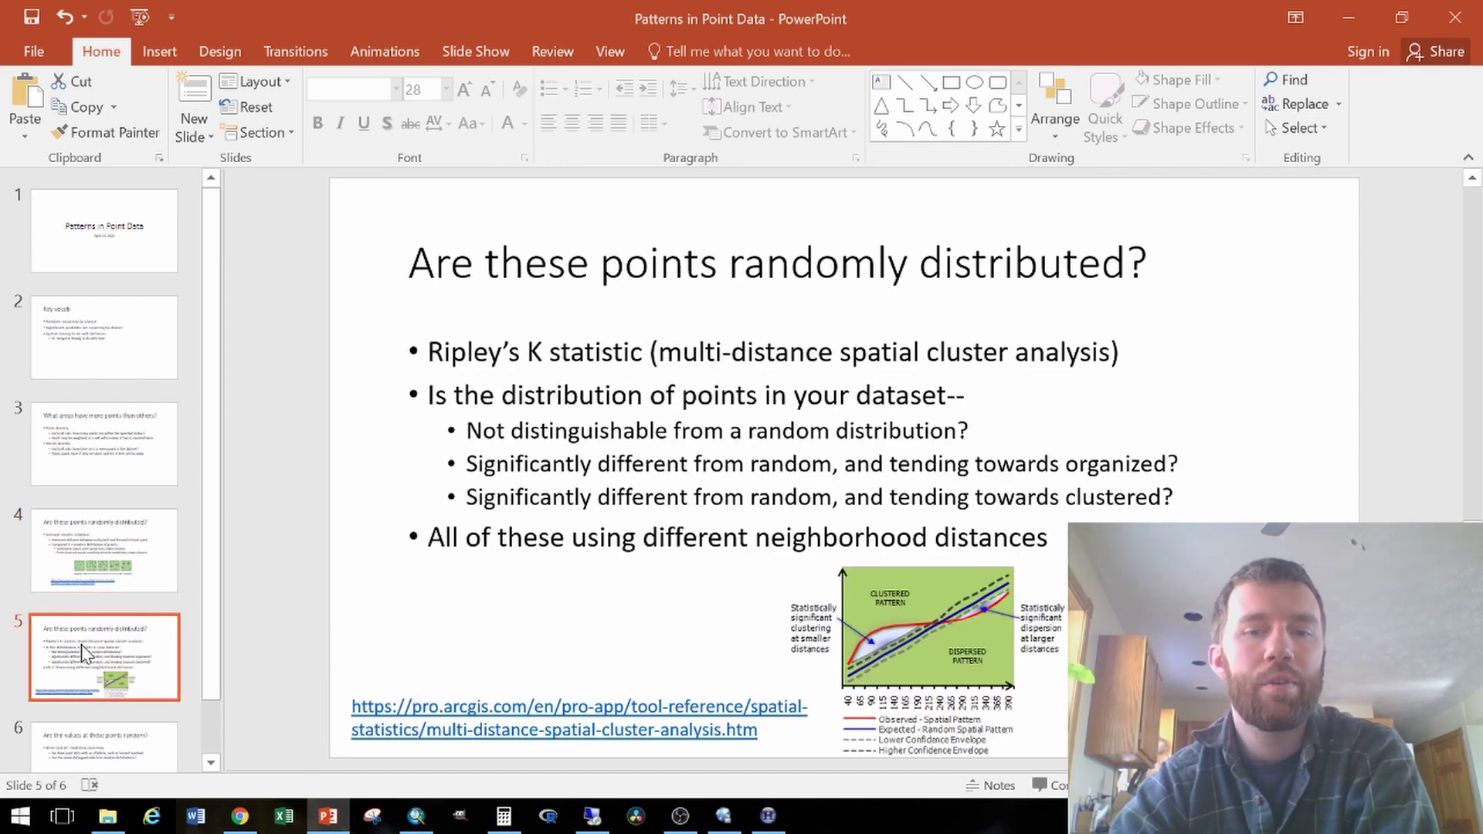
{"action": "left_click", "coordinate": [93, 538]}
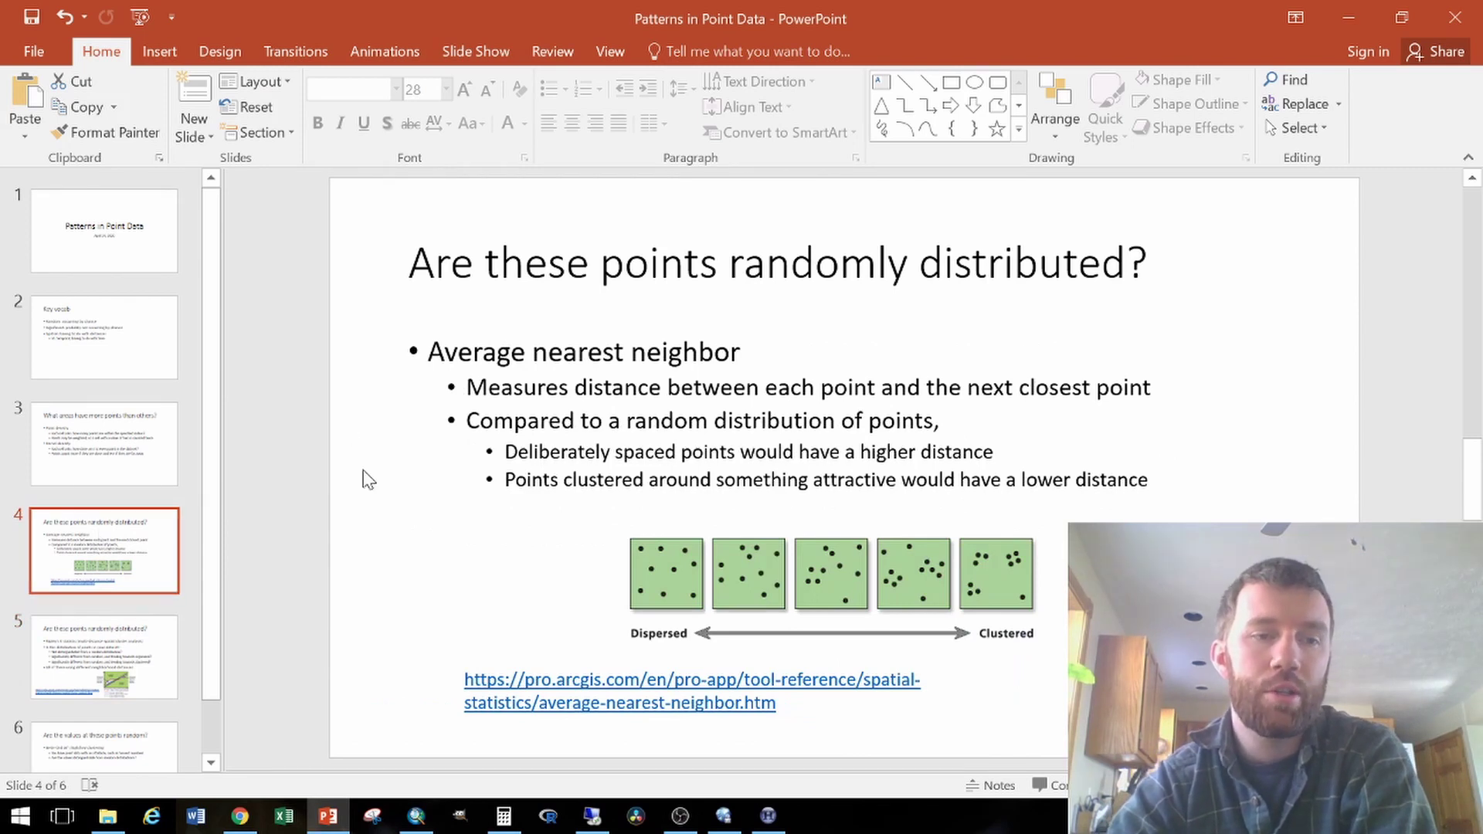
{"action": "left_click", "coordinate": [90, 642]}
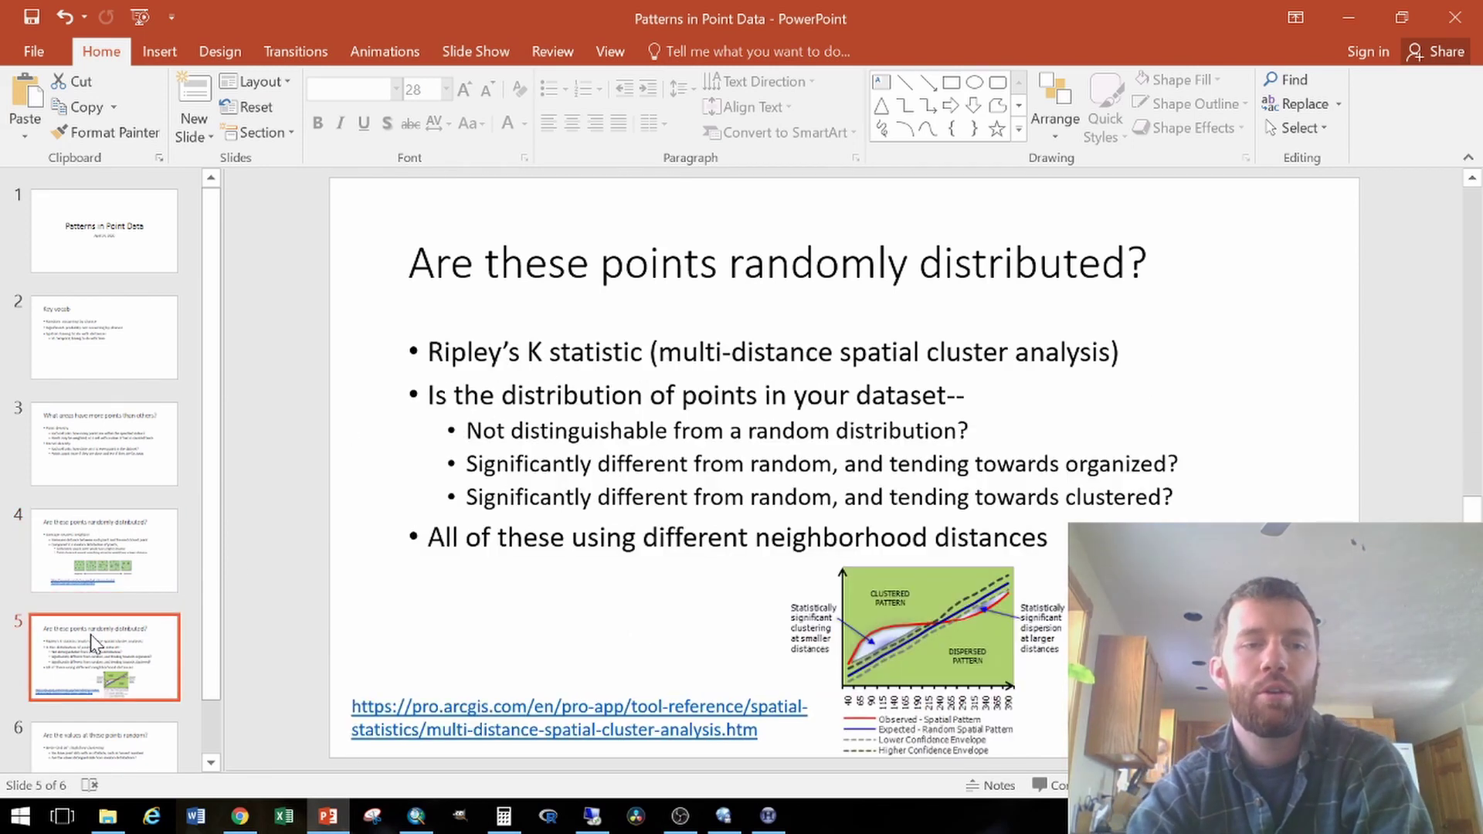
{"action": "left_click", "coordinate": [98, 534]}
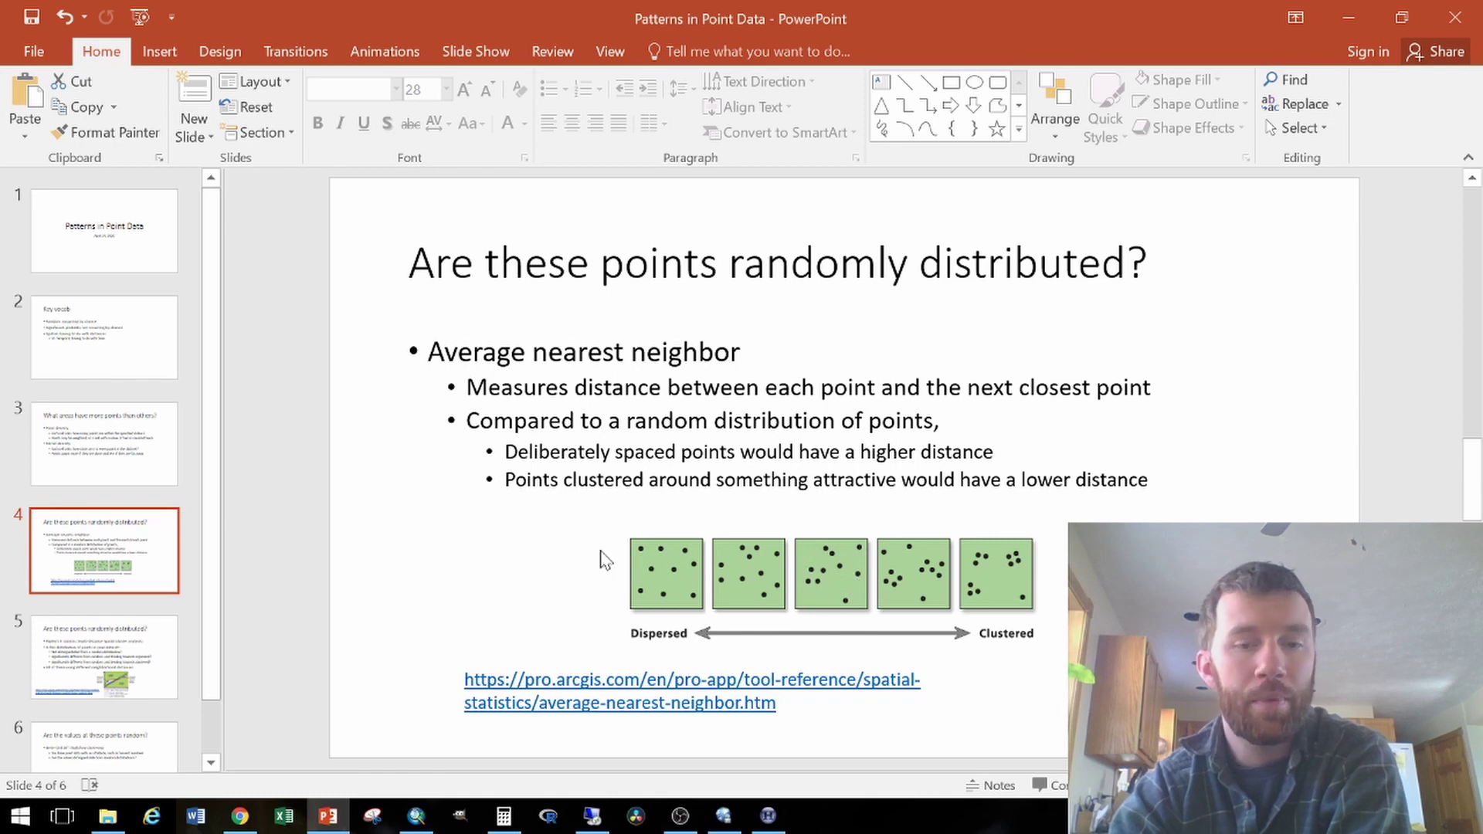
Switch to ArcMap and pan the CumberLand map upward.
{"action": "left_click", "coordinate": [590, 819]}
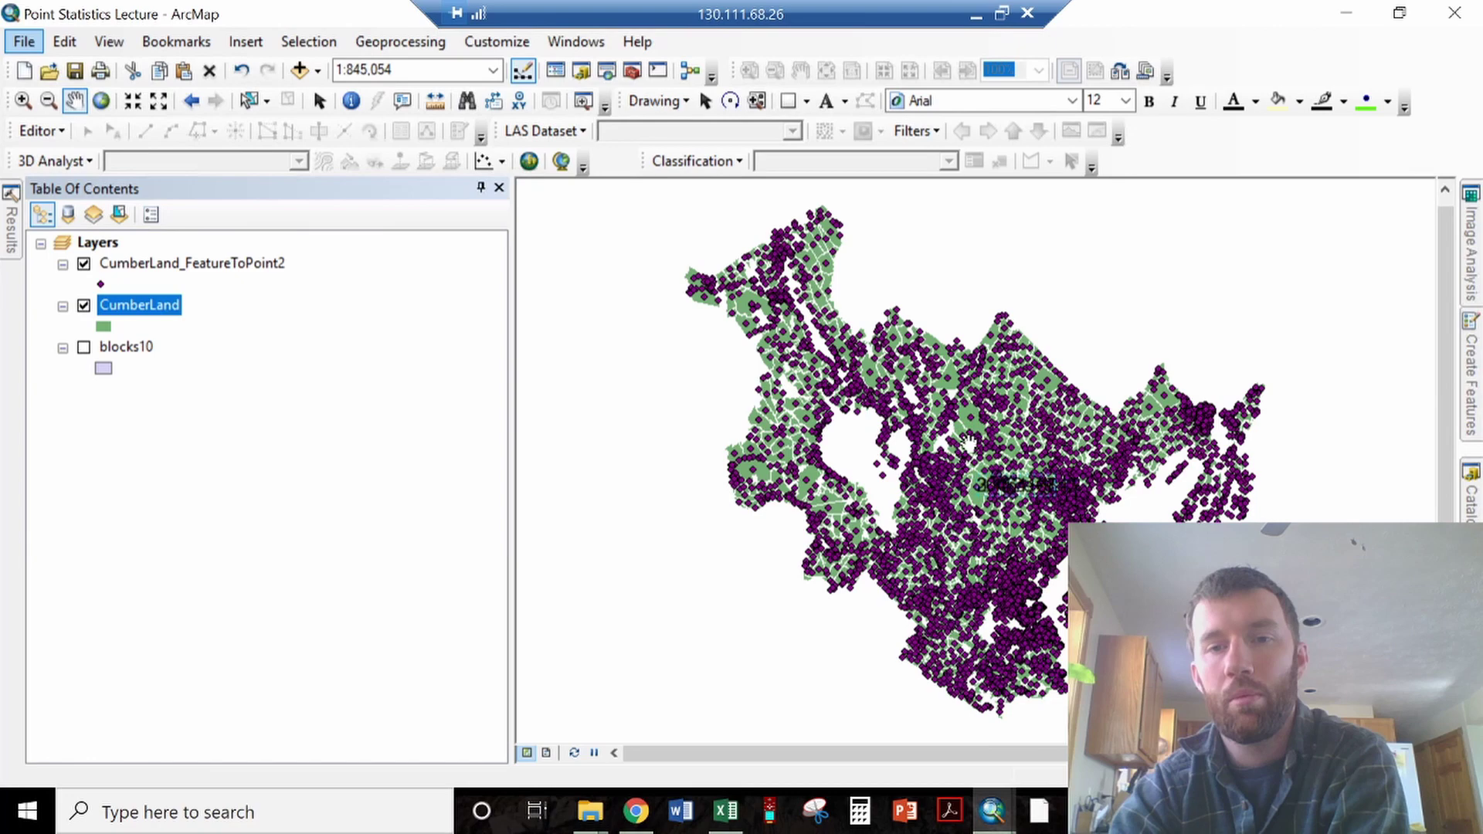
{"action": "left_click_drag", "start_coordinate": [1008, 491], "coordinate": [977, 507]}
{"action": "left_click_drag", "start_coordinate": [915, 556], "coordinate": [904, 432]}
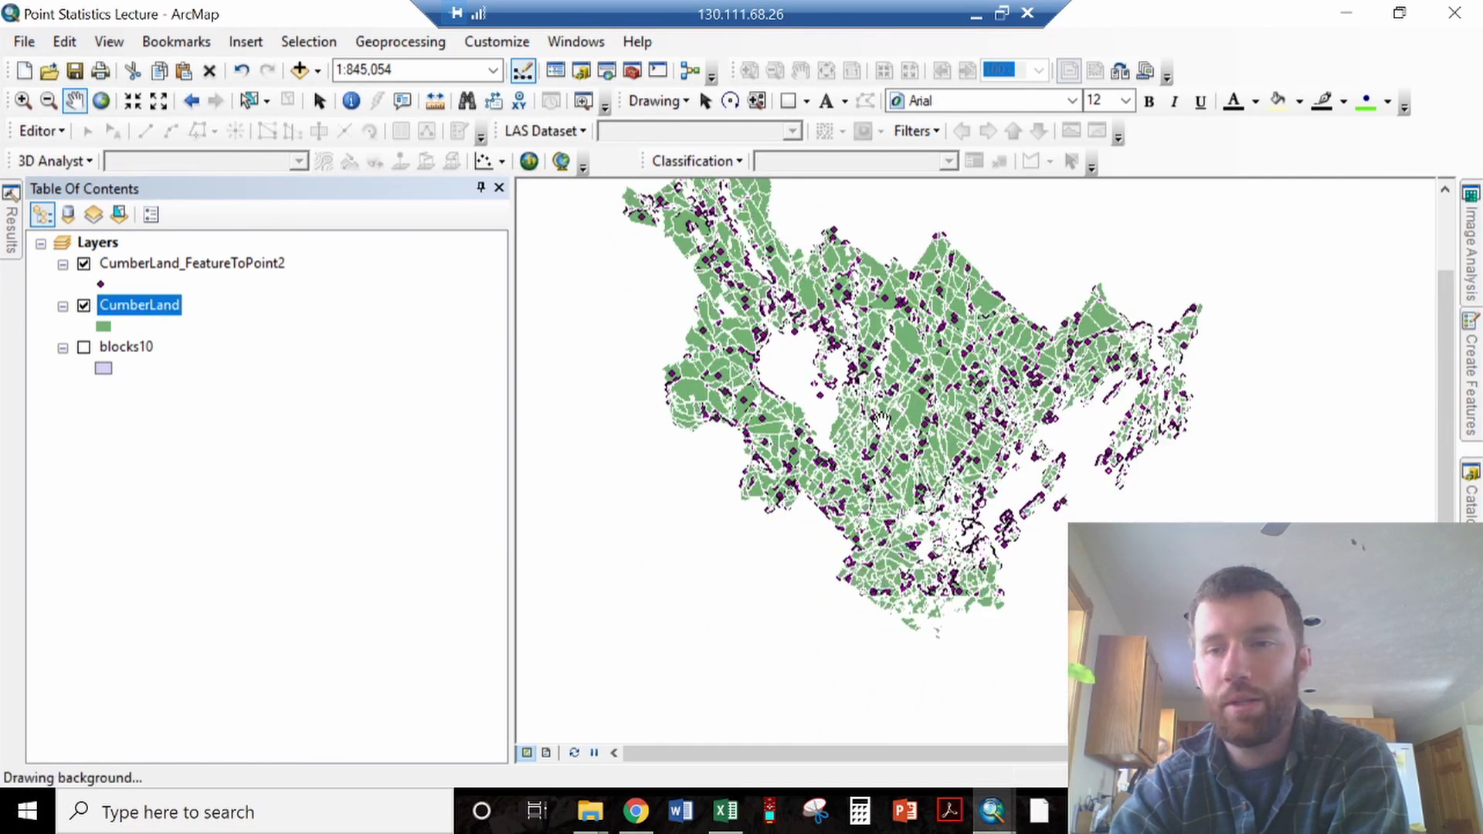
{"action": "key", "text": "ctrl+f"}
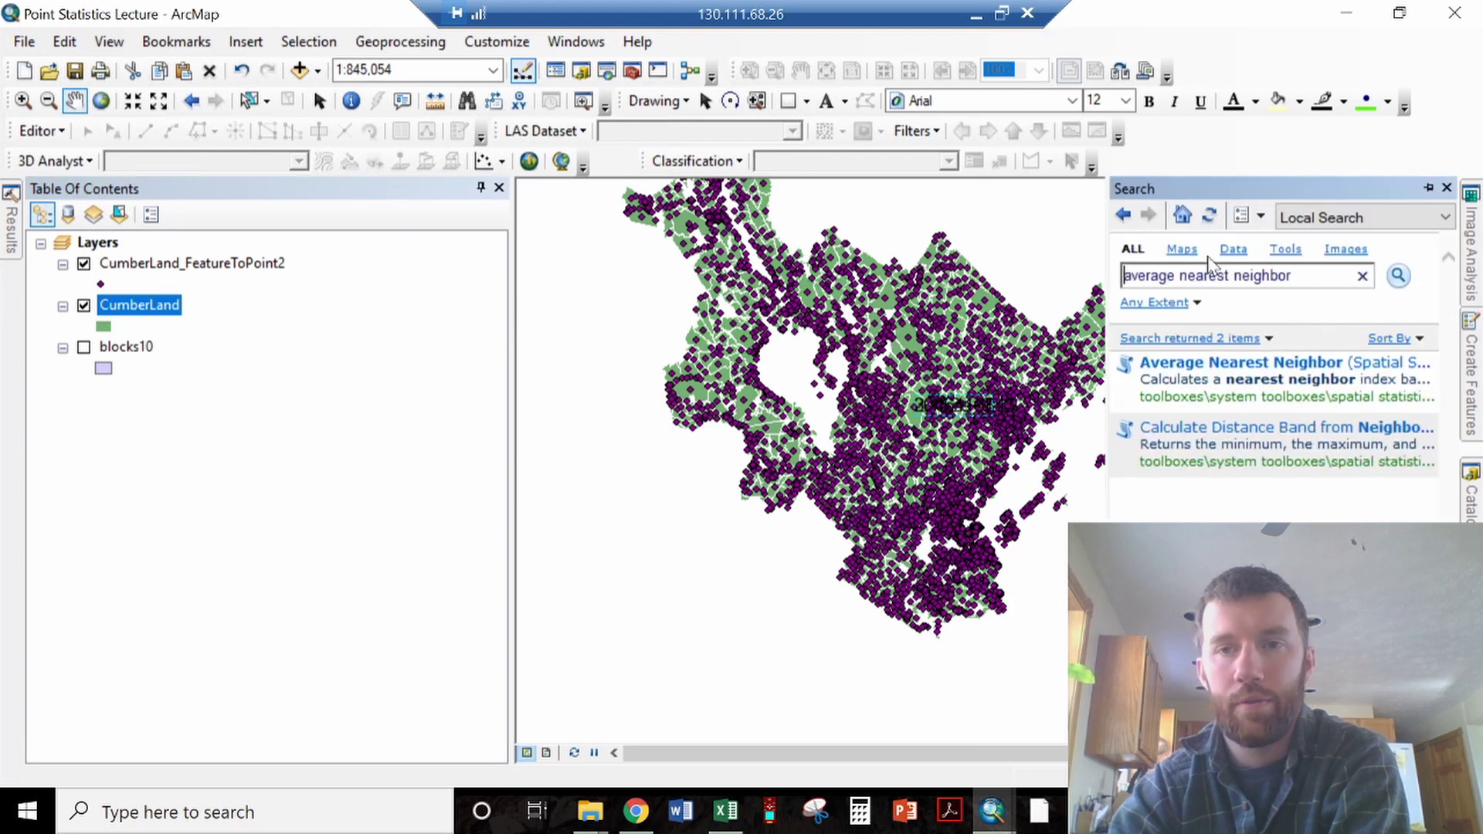
{"action": "left_click", "coordinate": [1197, 367]}
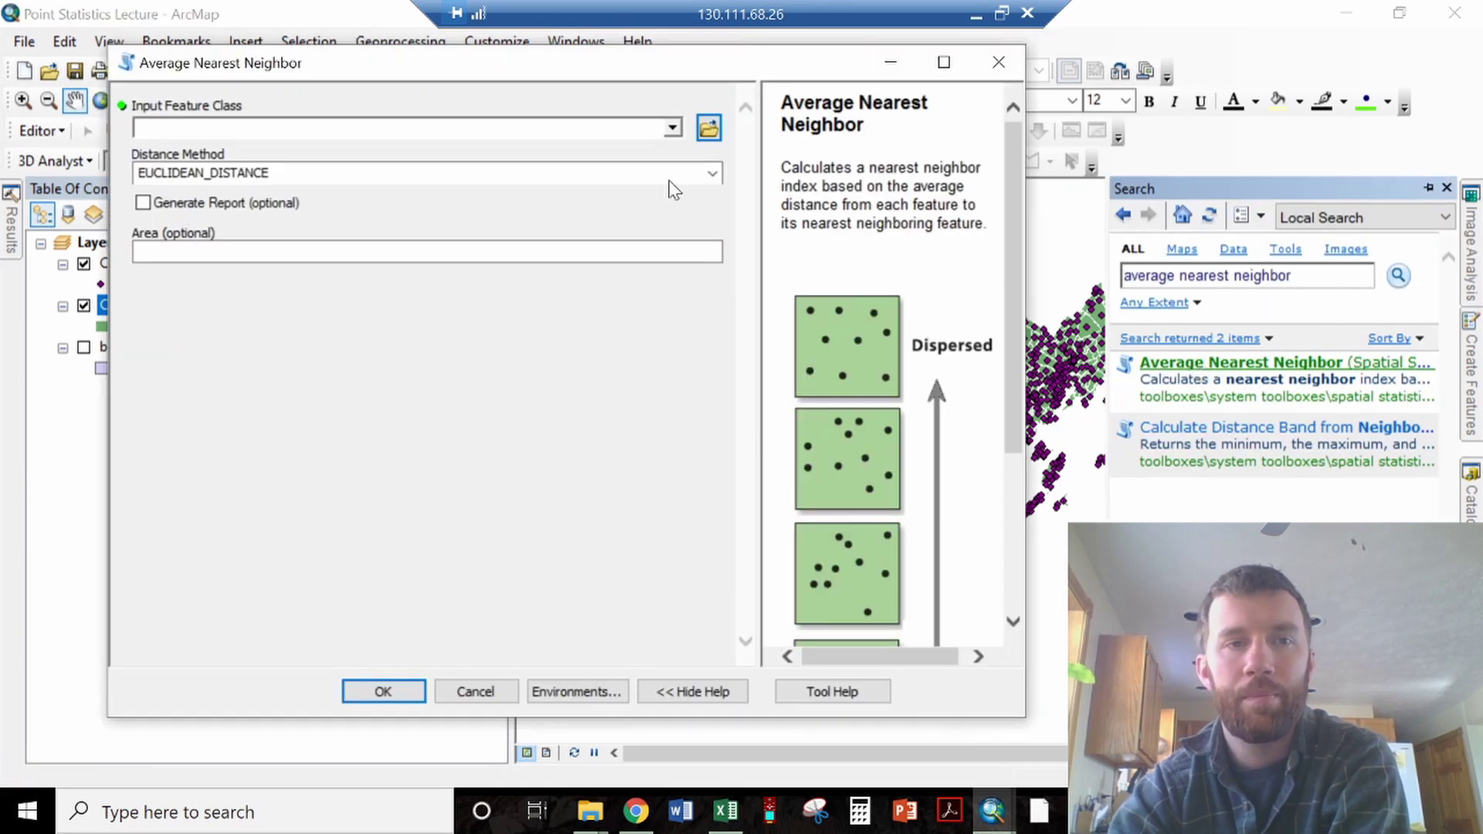
{"action": "left_click", "coordinate": [674, 133]}
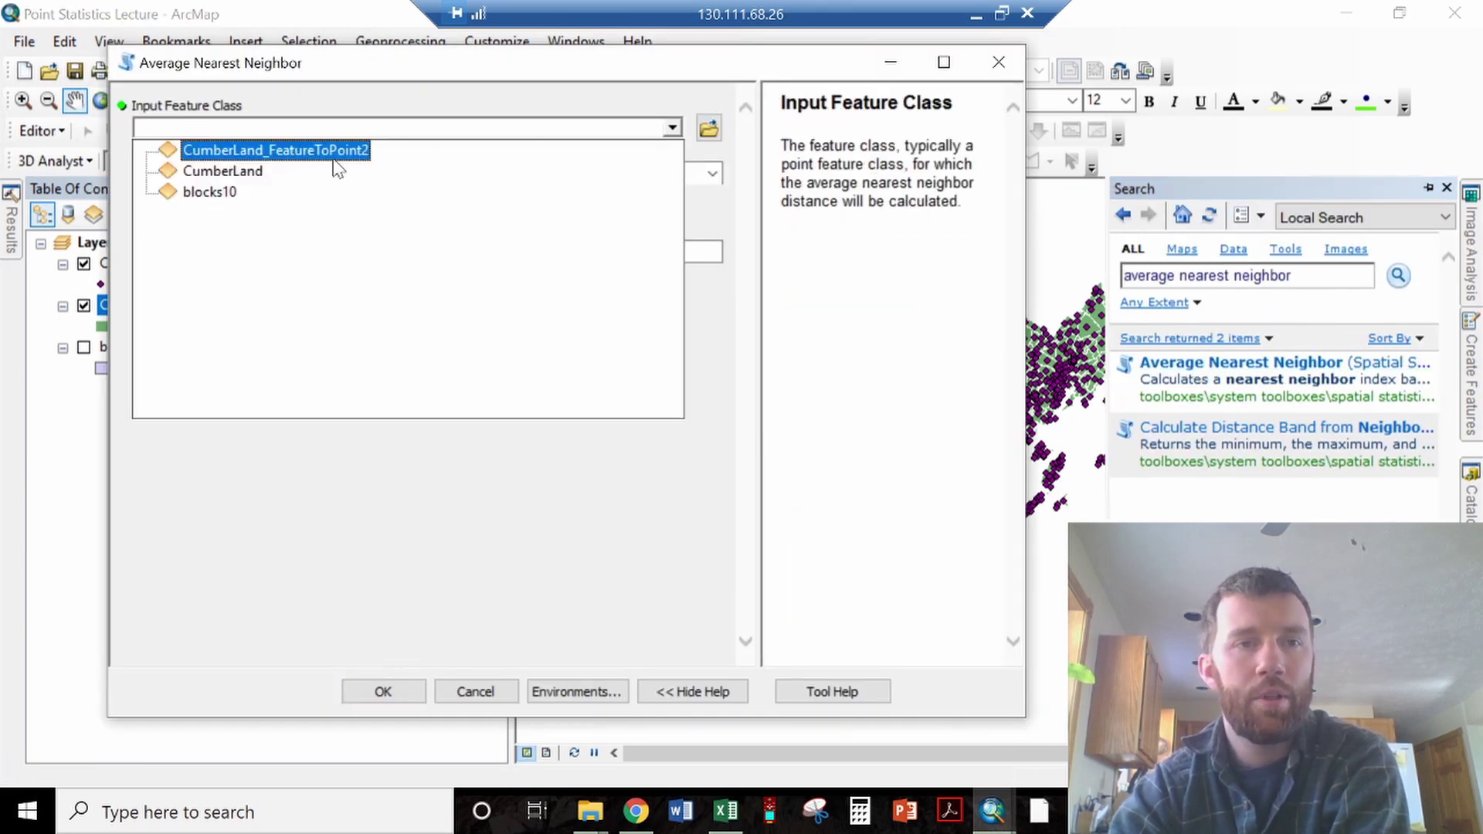
{"action": "left_click", "coordinate": [363, 151]}
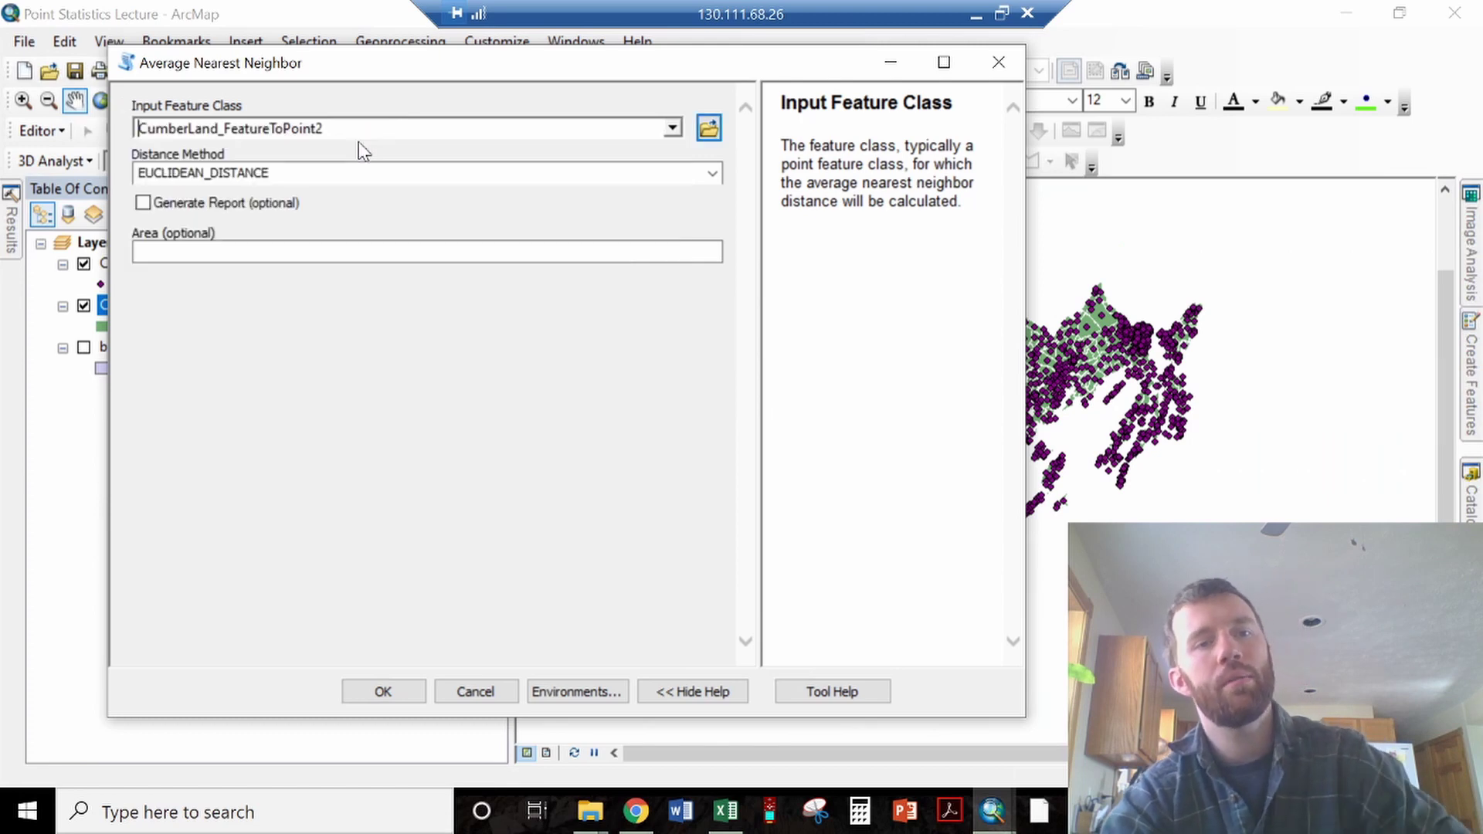
{"action": "left_click", "coordinate": [715, 251]}
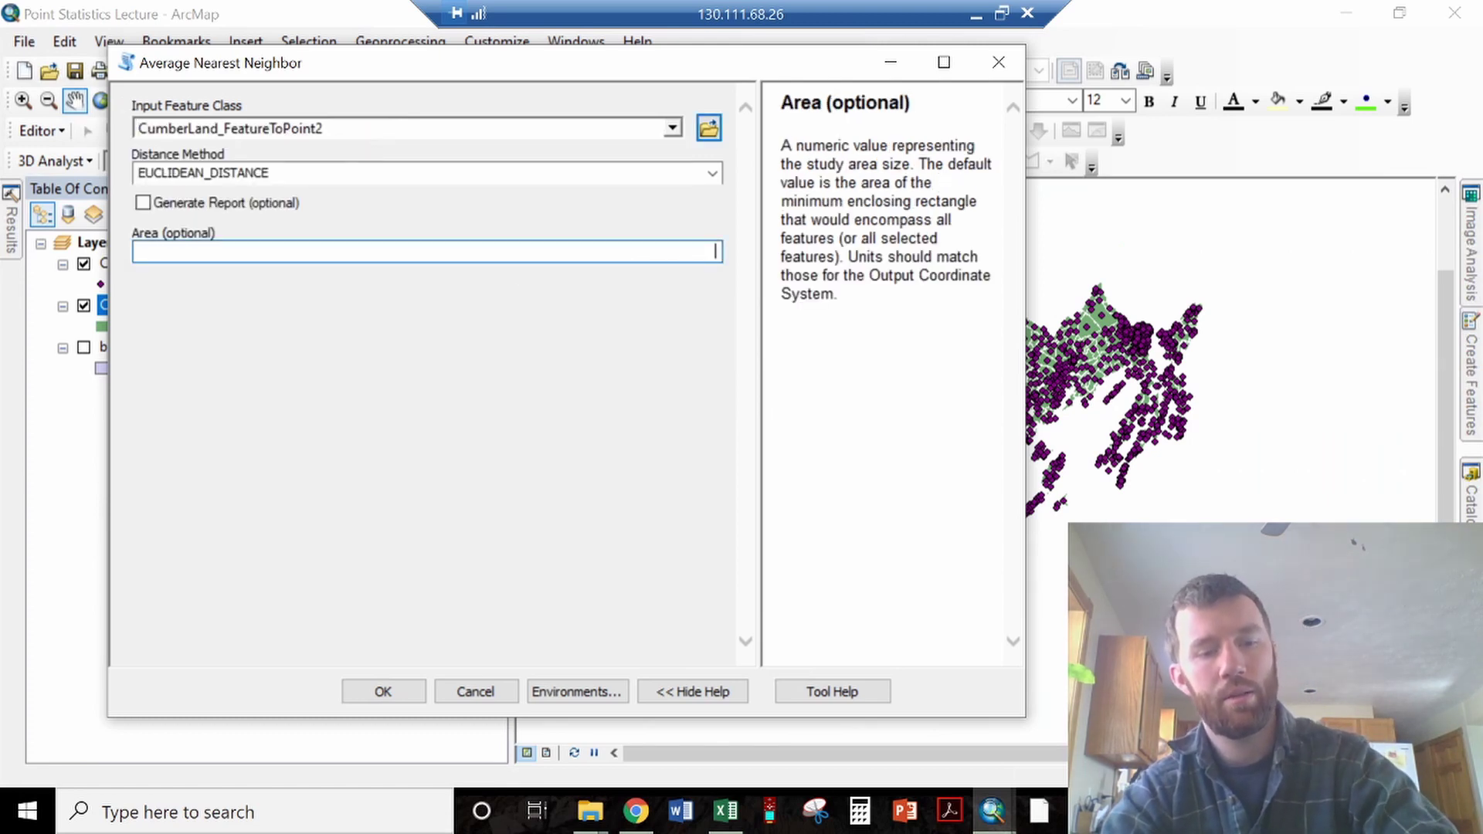
{"action": "type", "text": "3152000000"}
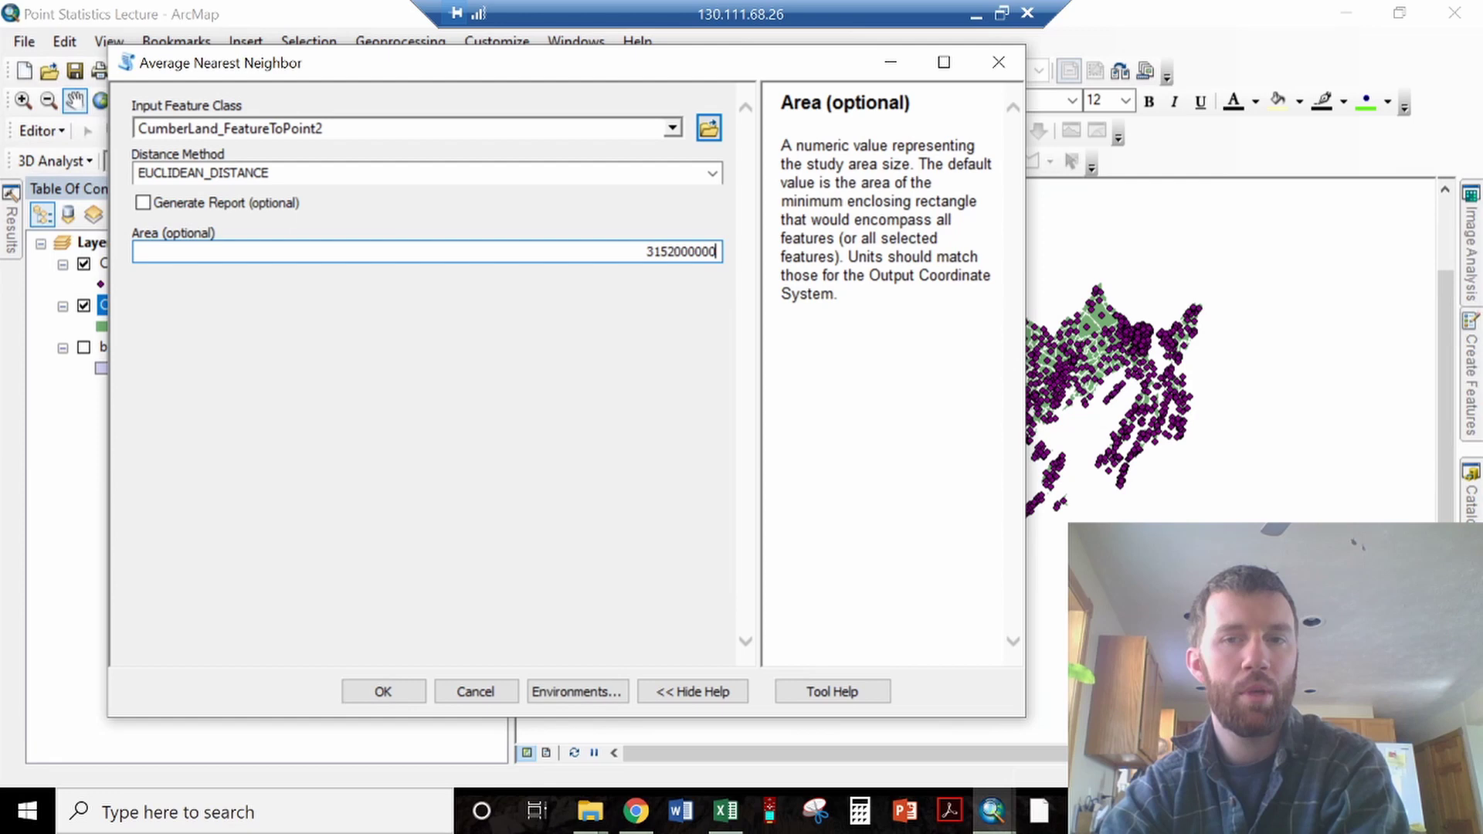
{"action": "left_click_drag", "start_coordinate": [674, 71], "coordinate": [295, 145]}
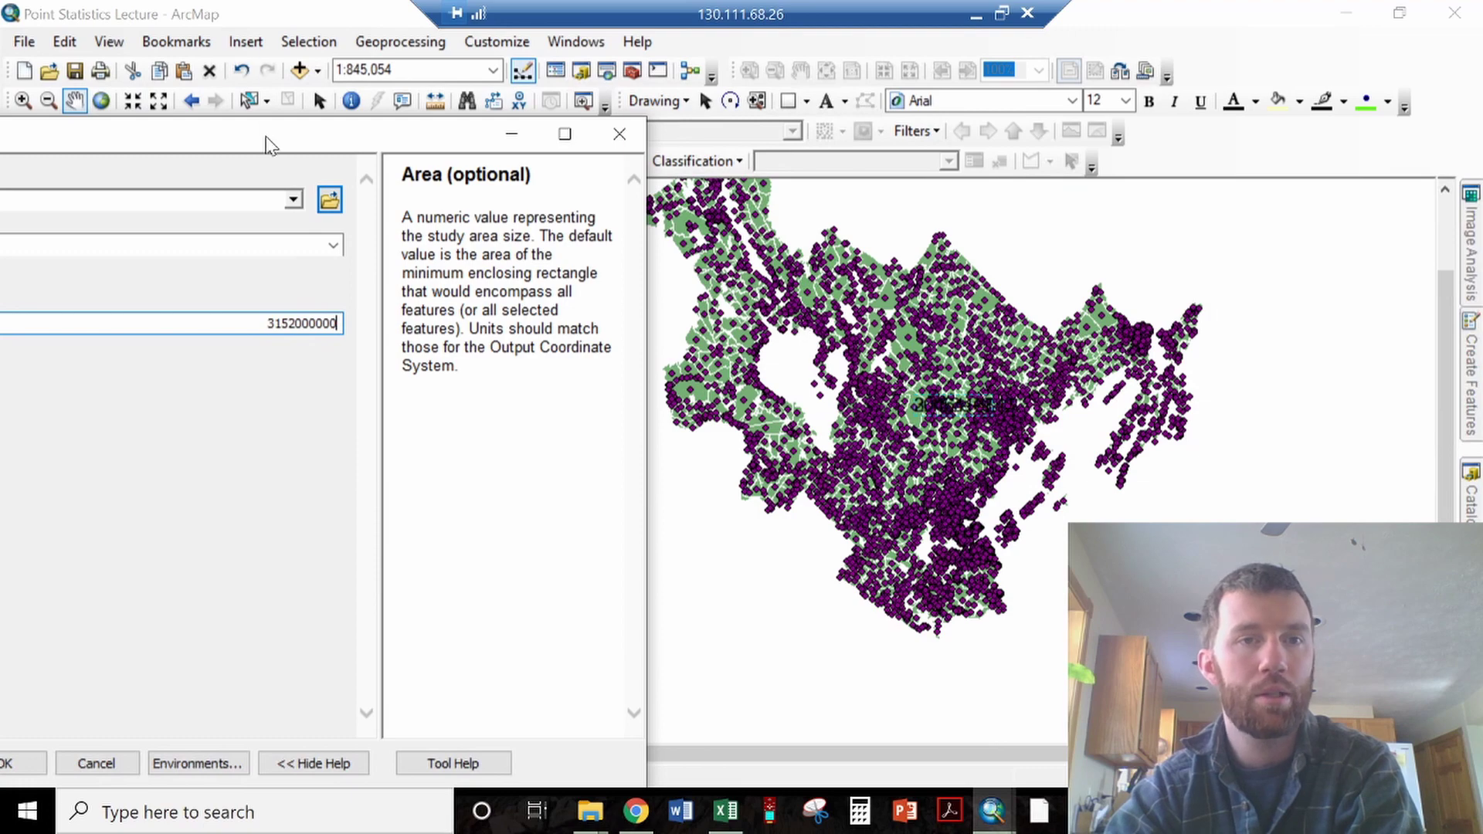
{"action": "left_click_drag", "start_coordinate": [274, 151], "coordinate": [733, 69]}
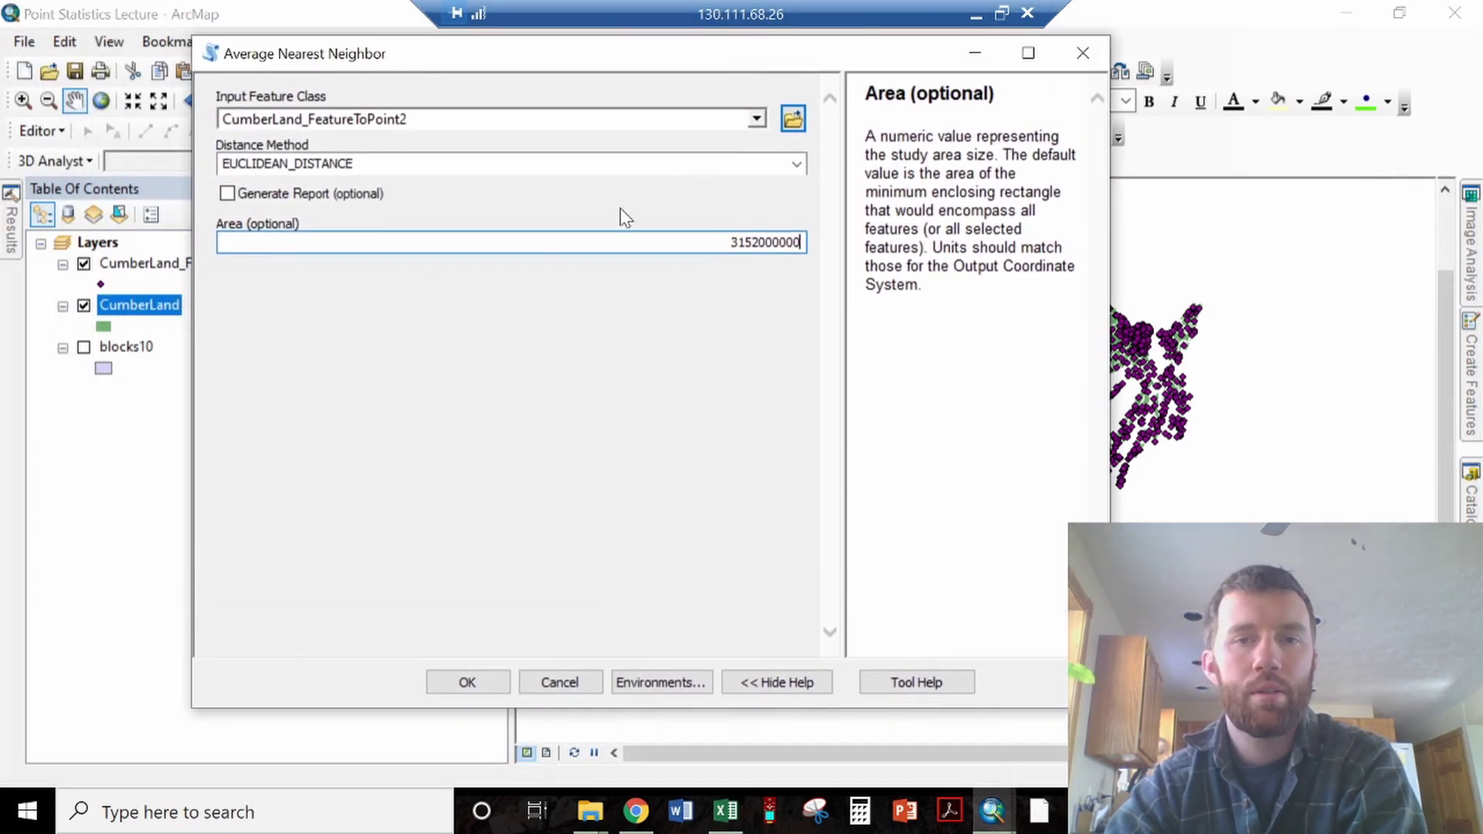
{"action": "left_click", "coordinate": [467, 682]}
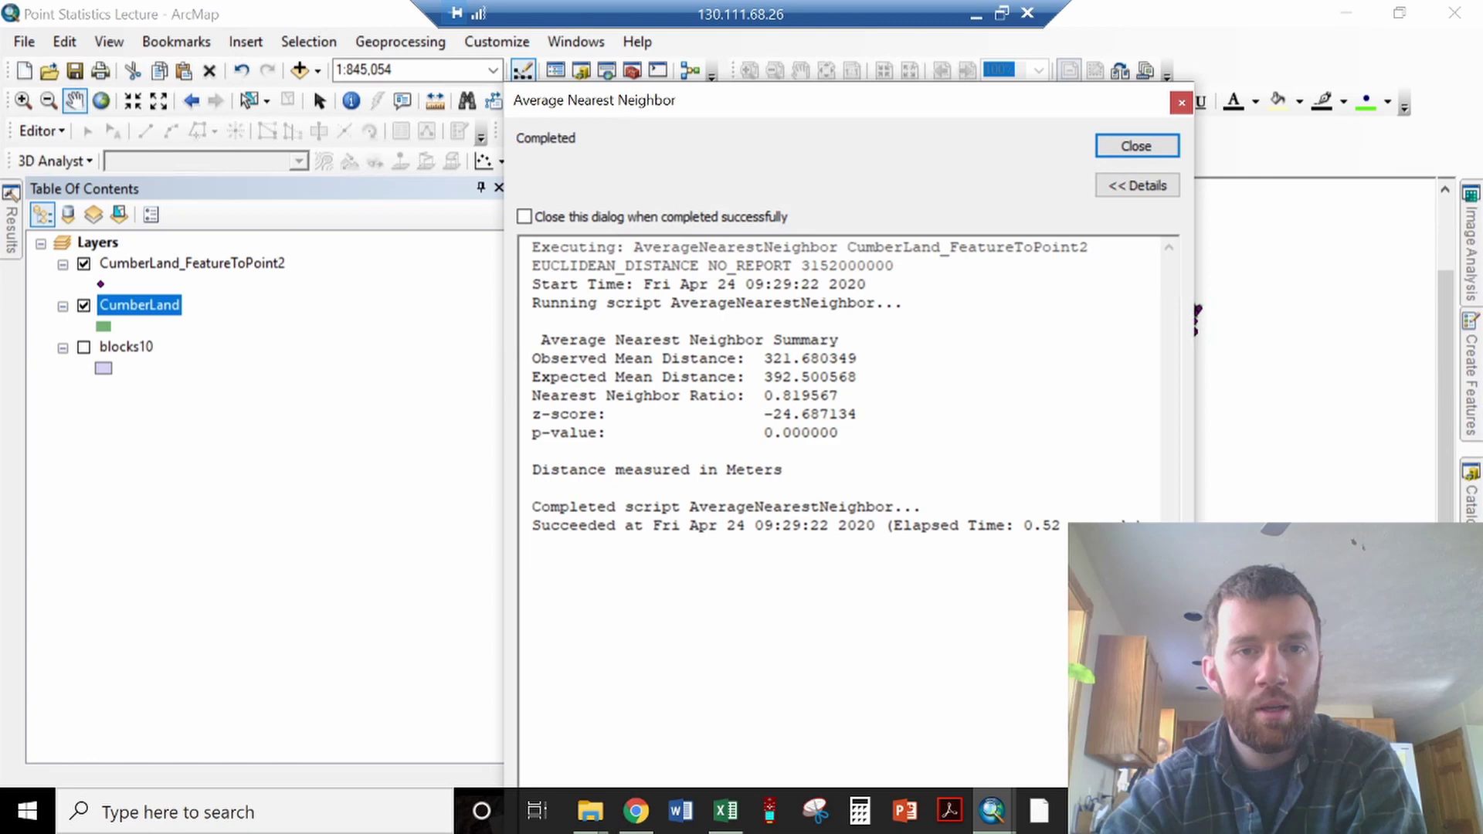
{"action": "left_click_drag", "start_coordinate": [765, 359], "coordinate": [791, 359]}
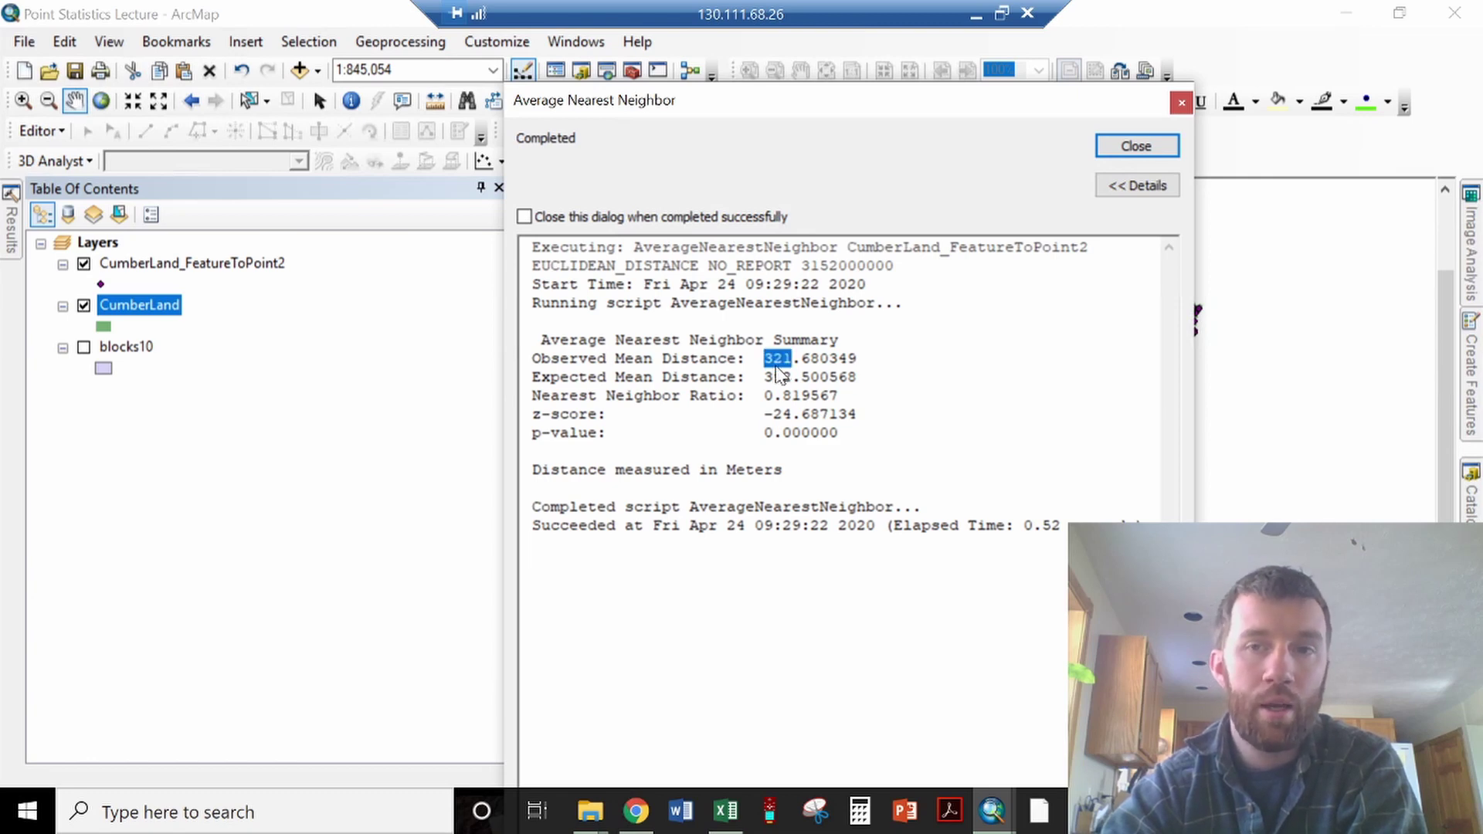
{"action": "left_click_drag", "start_coordinate": [880, 113], "coordinate": [525, 127]}
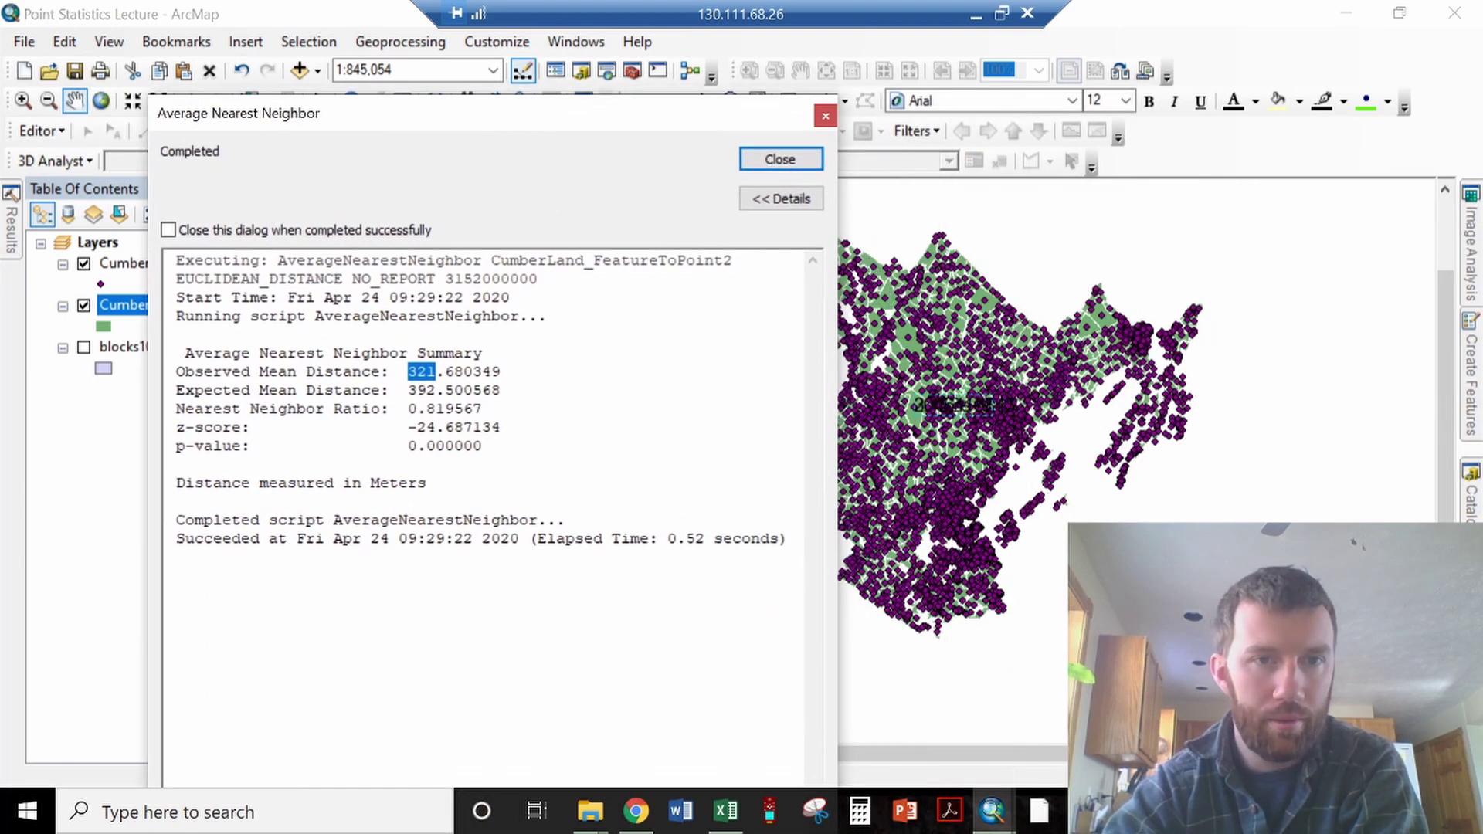
{"action": "double_click", "coordinate": [421, 391]}
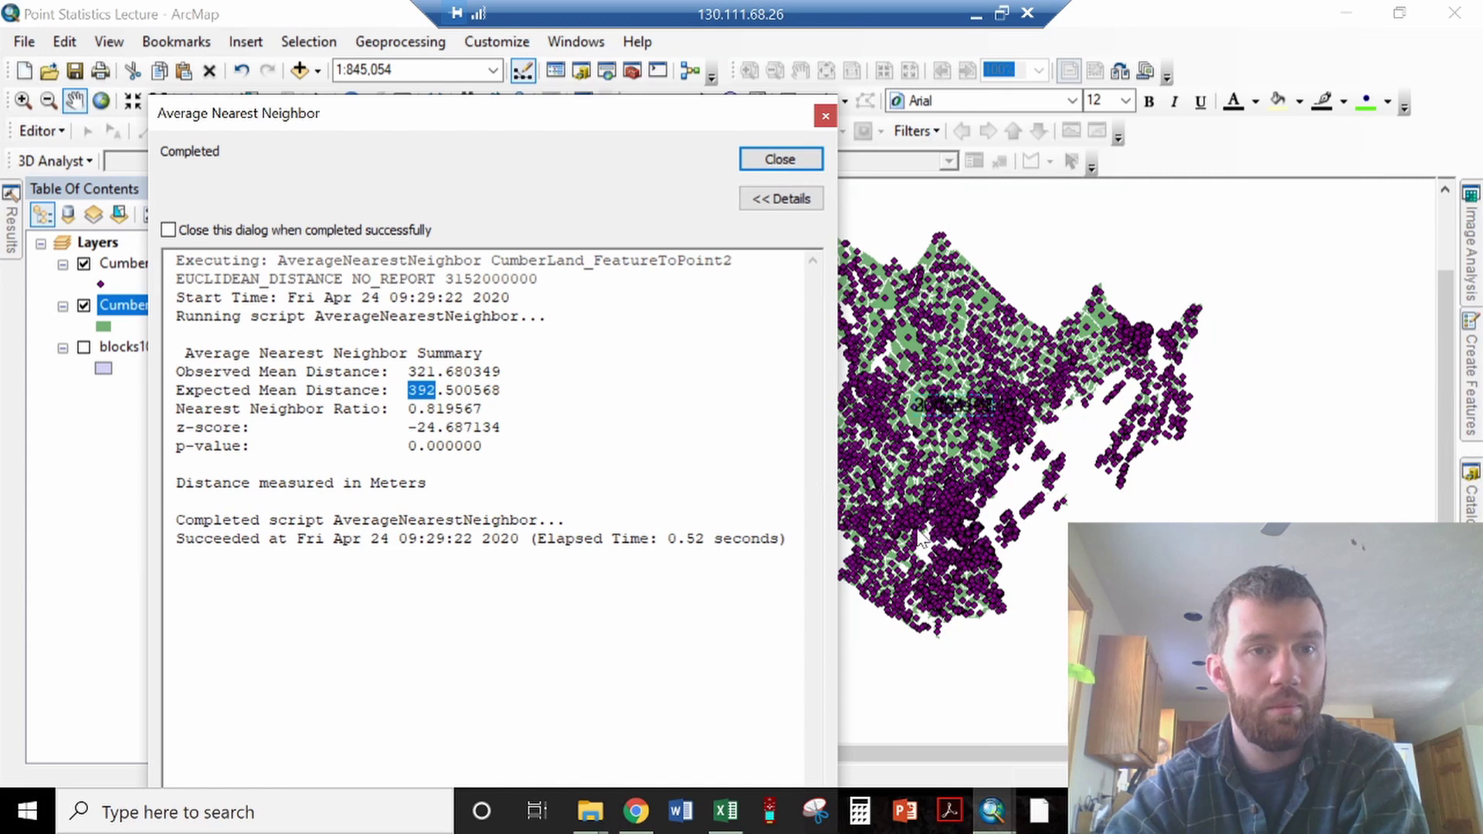
{"action": "double_click", "coordinate": [454, 282]}
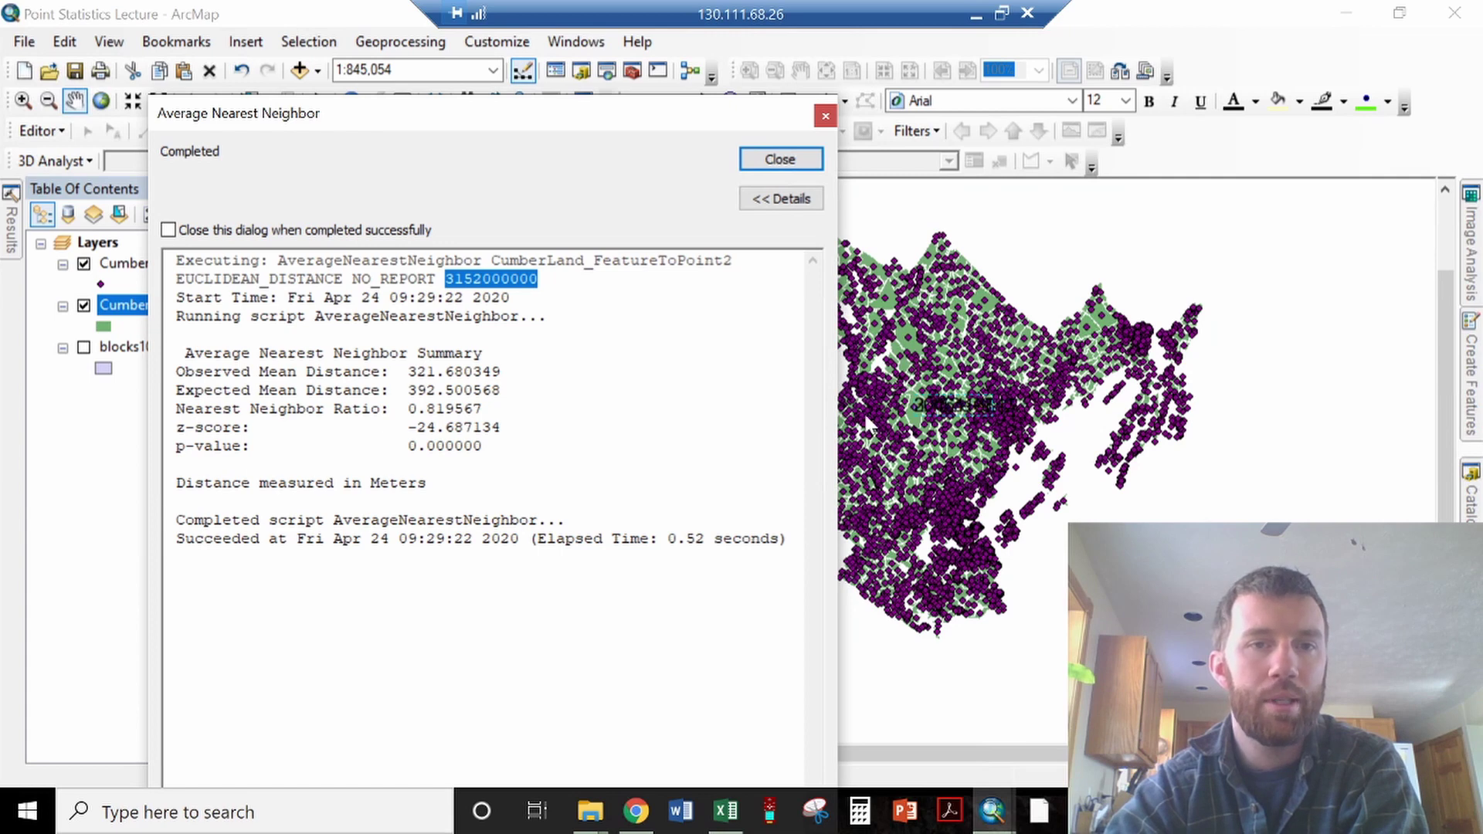
{"action": "left_click", "coordinate": [463, 390]}
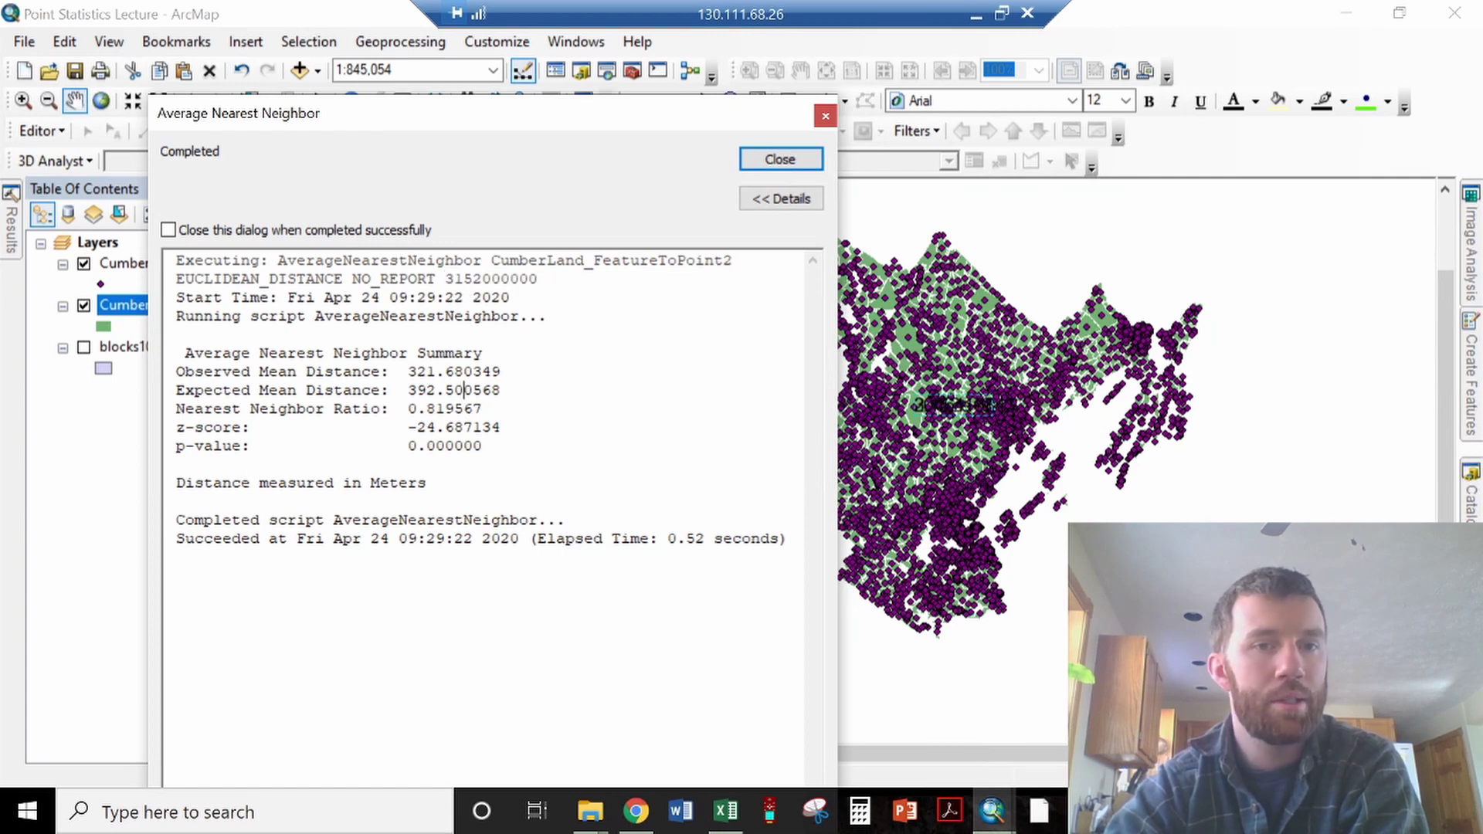
{"action": "left_click_drag", "start_coordinate": [408, 390], "coordinate": [435, 390]}
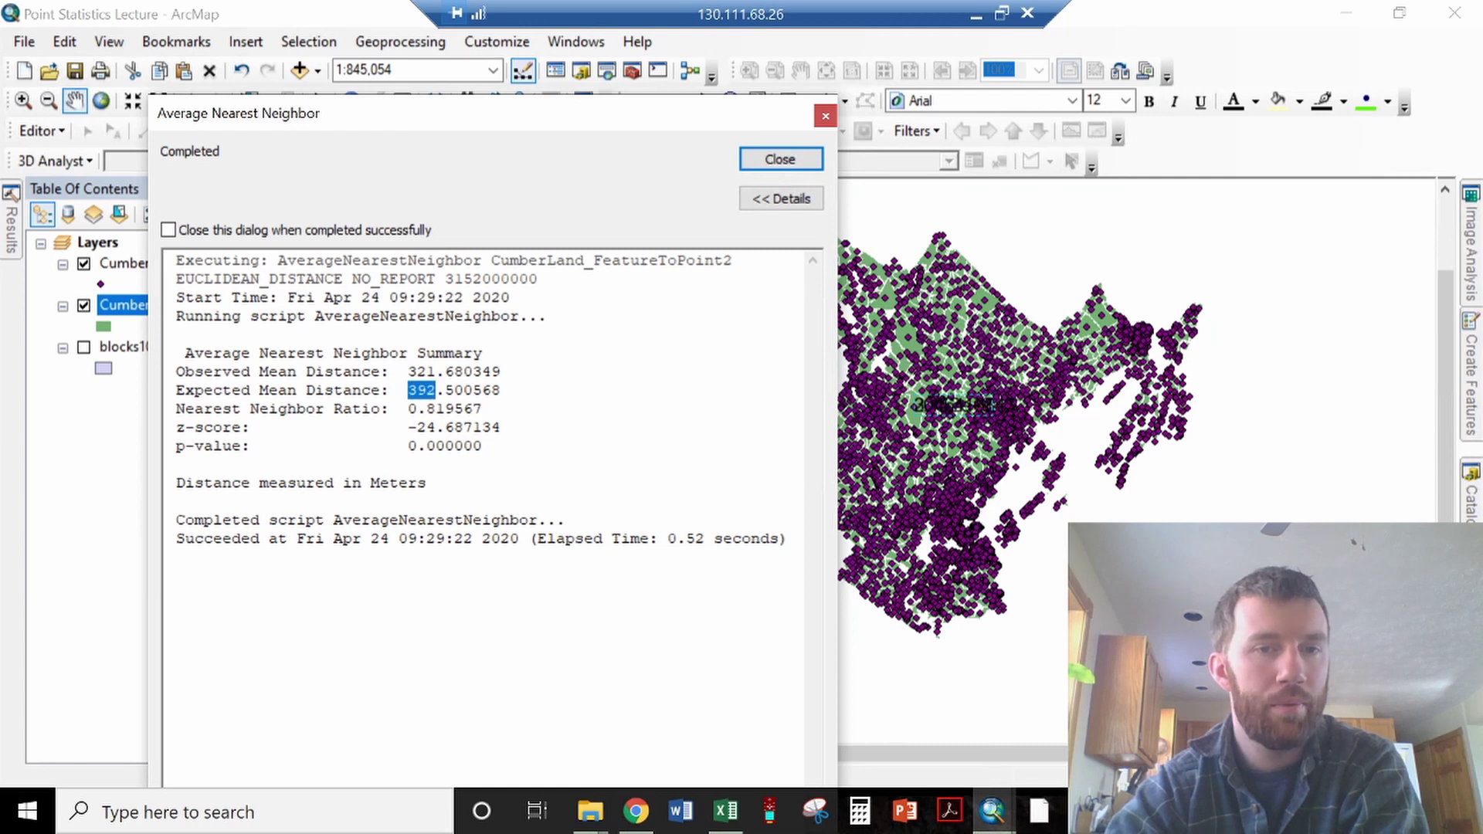
{"action": "left_click", "coordinate": [474, 408]}
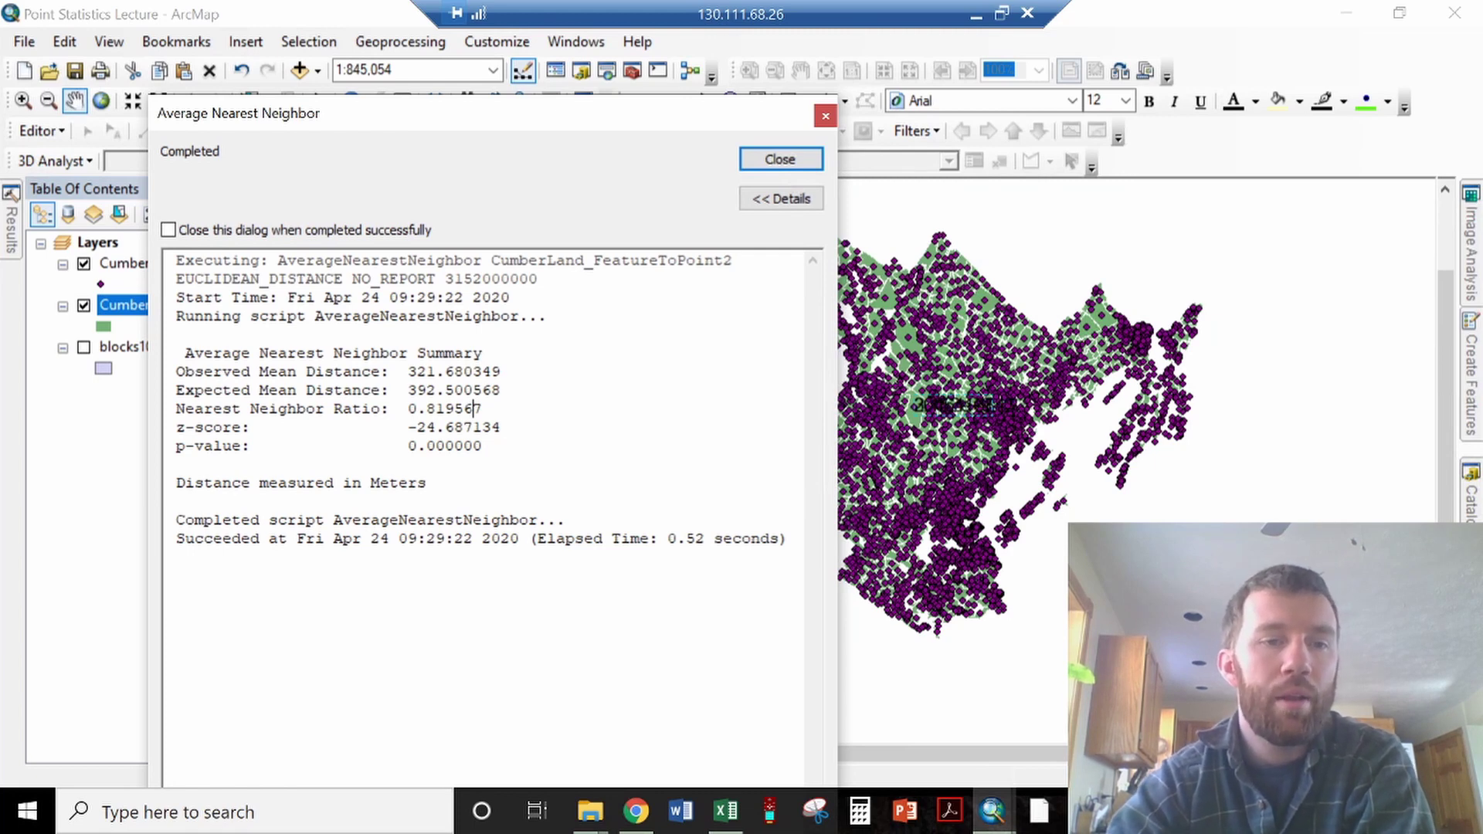
{"action": "left_click_drag", "start_coordinate": [409, 446], "coordinate": [435, 446]}
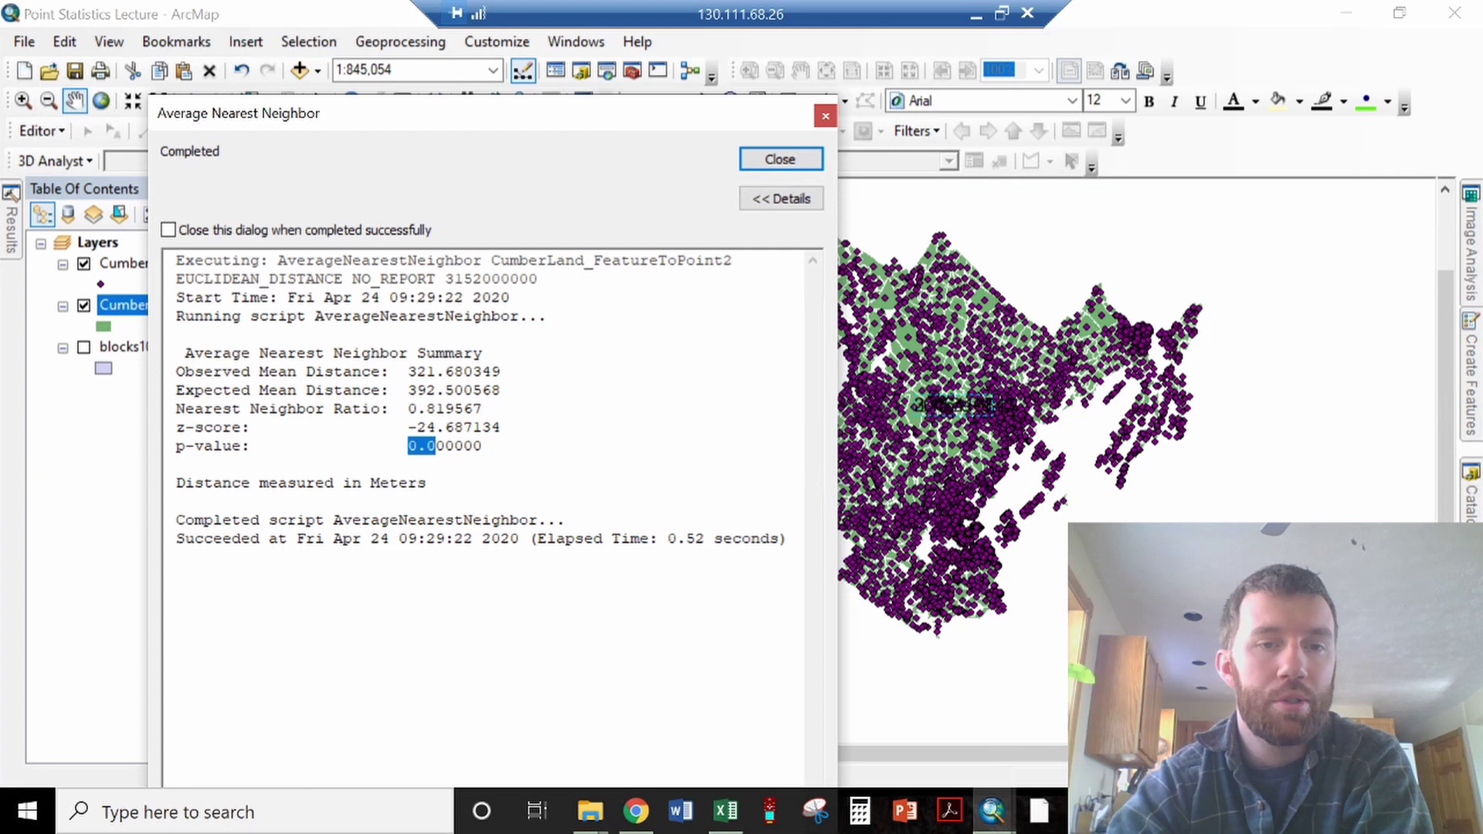
{"action": "left_click", "coordinate": [483, 446]}
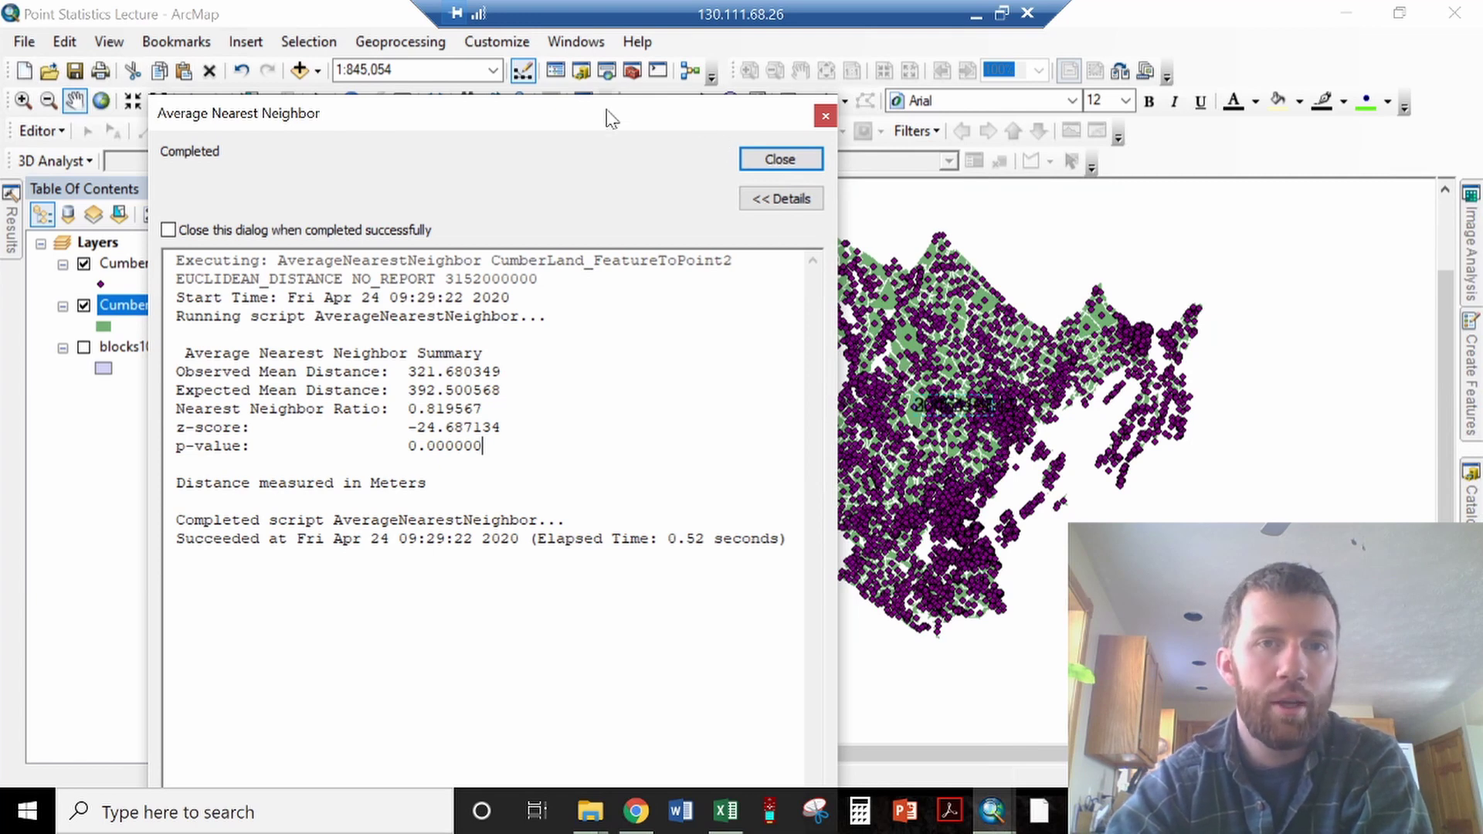
{"action": "left_click_drag", "start_coordinate": [606, 116], "coordinate": [410, 93]}
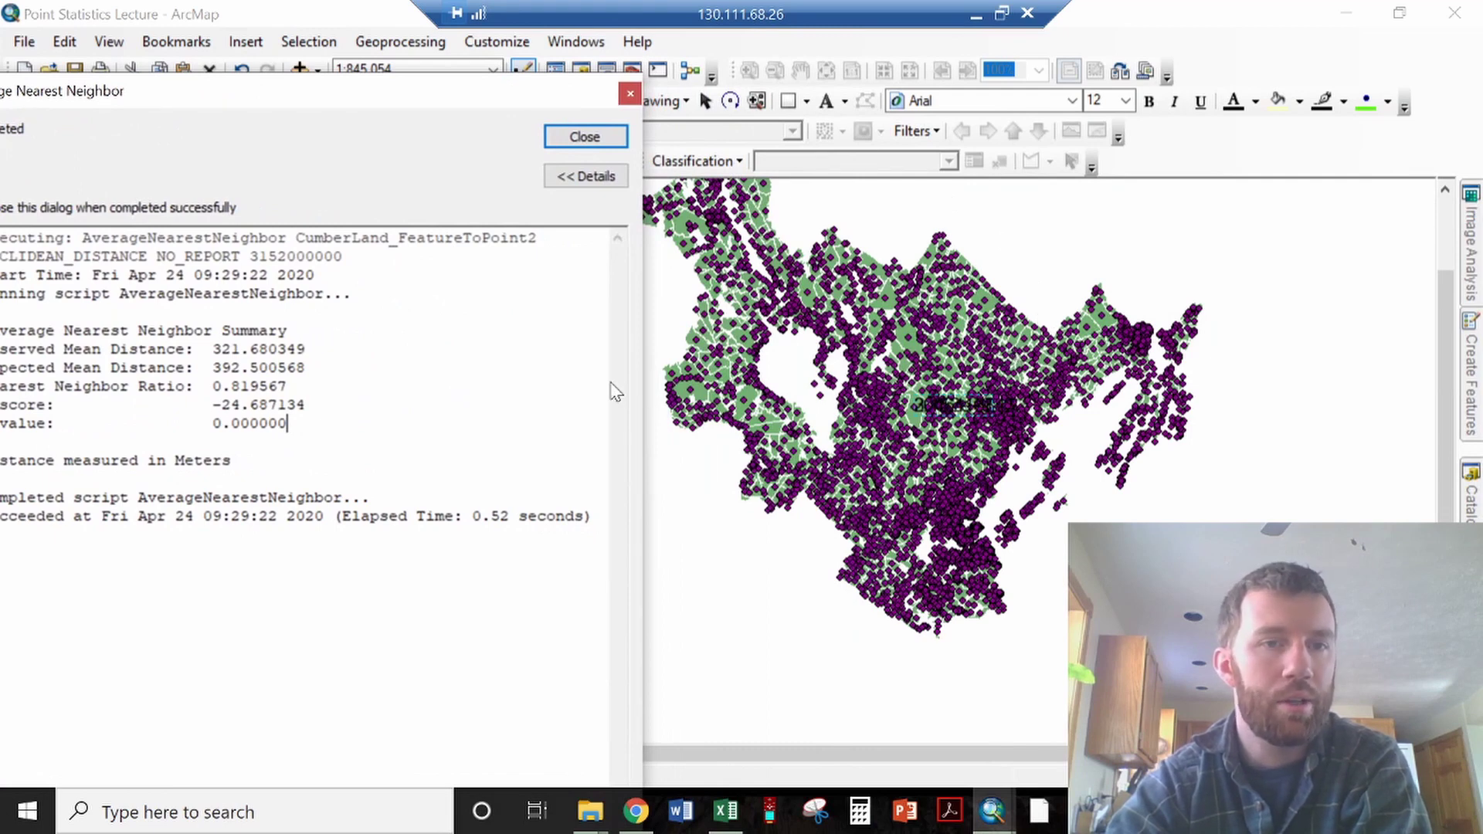
{"action": "left_click_drag", "start_coordinate": [366, 91], "coordinate": [660, 75]}
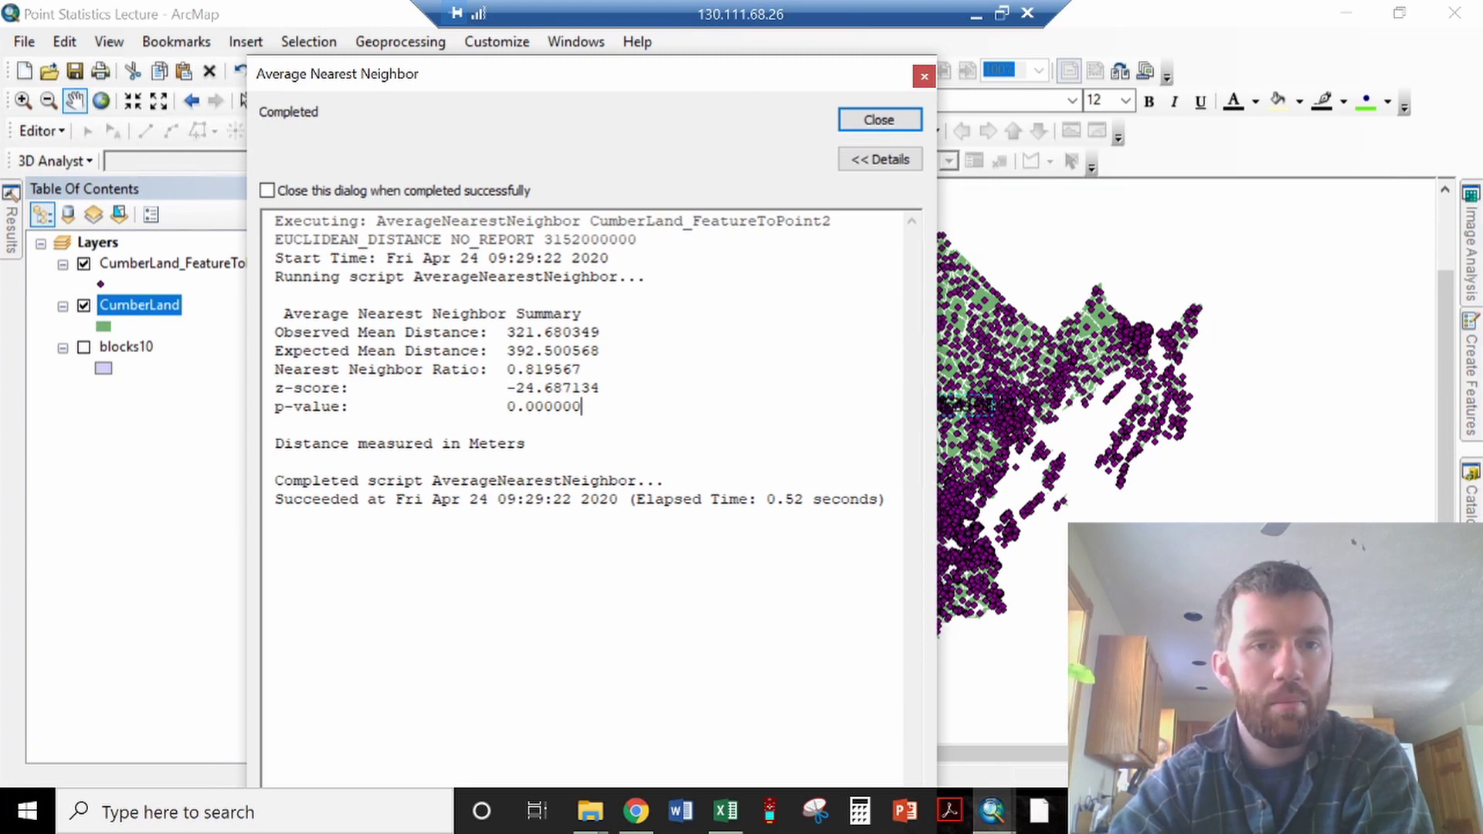
{"action": "left_click_drag", "start_coordinate": [581, 369], "coordinate": [516, 369]}
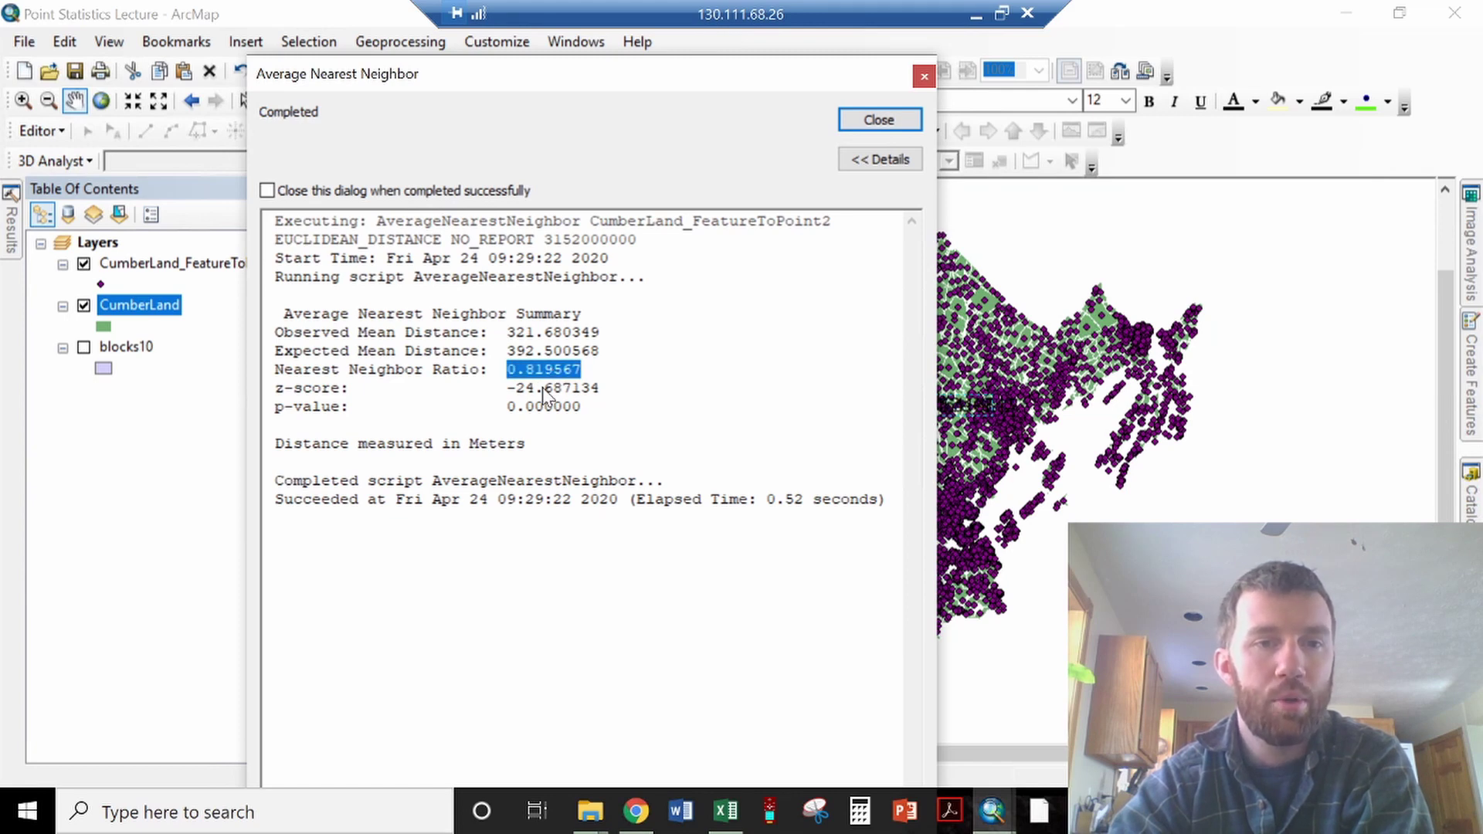
{"action": "left_click_drag", "start_coordinate": [583, 407], "coordinate": [277, 440]}
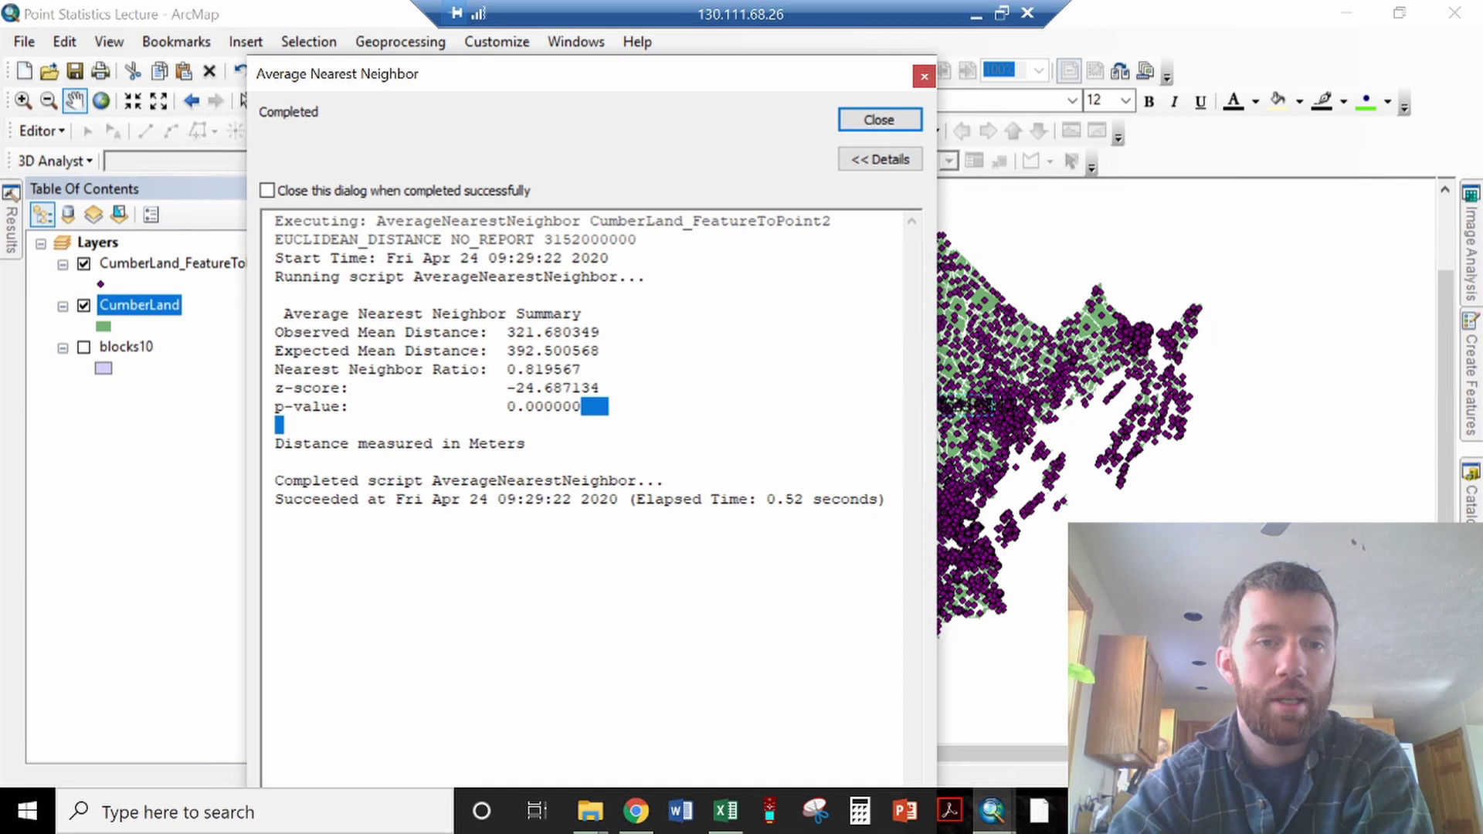
{"action": "left_click", "coordinate": [535, 406]}
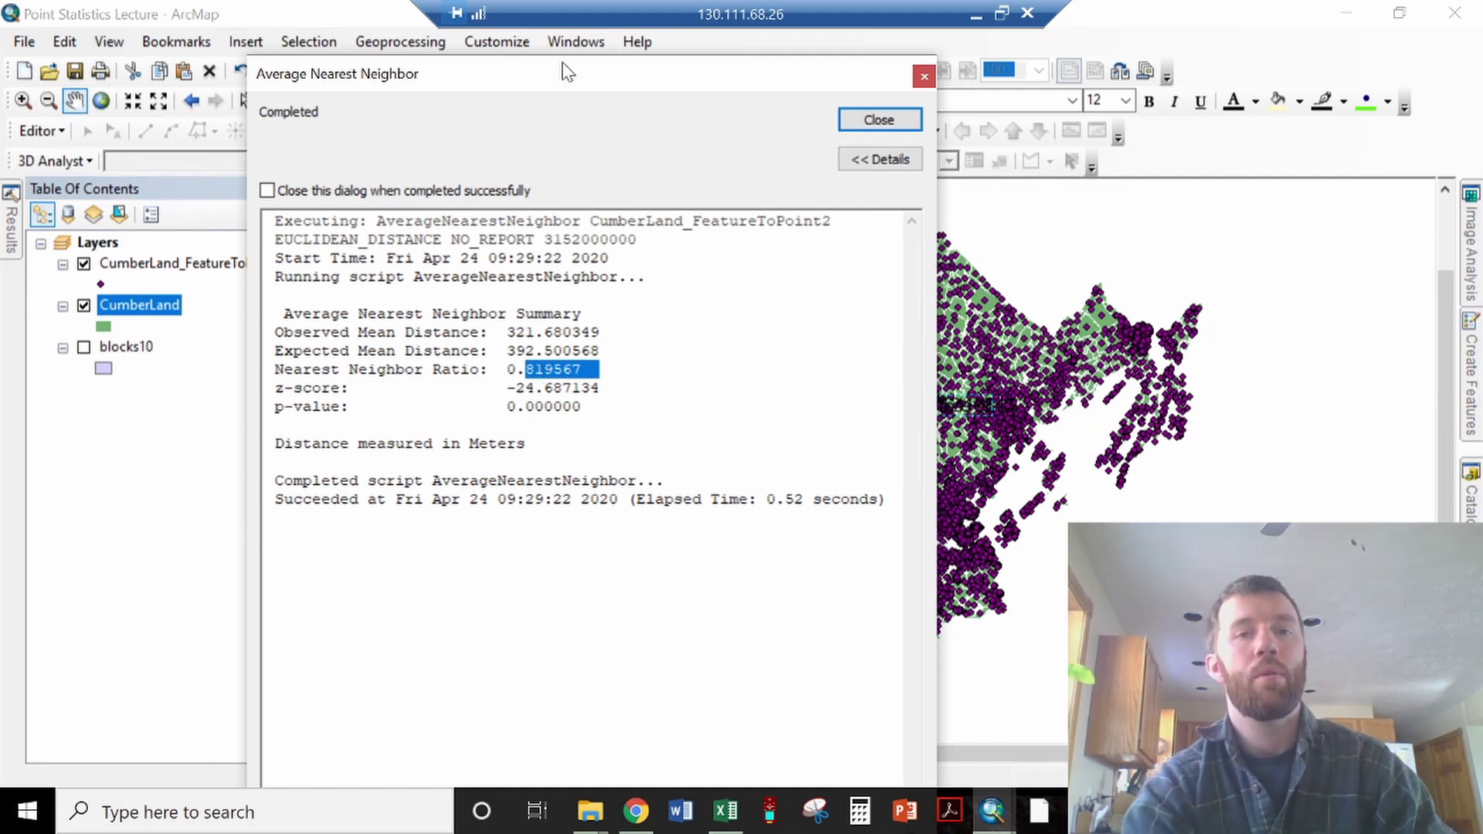
Close the nearest neighbor results, search 'ripley's k' and open Multi-Distance Spatial Cluster Analysis.
{"action": "left_click", "coordinate": [869, 122]}
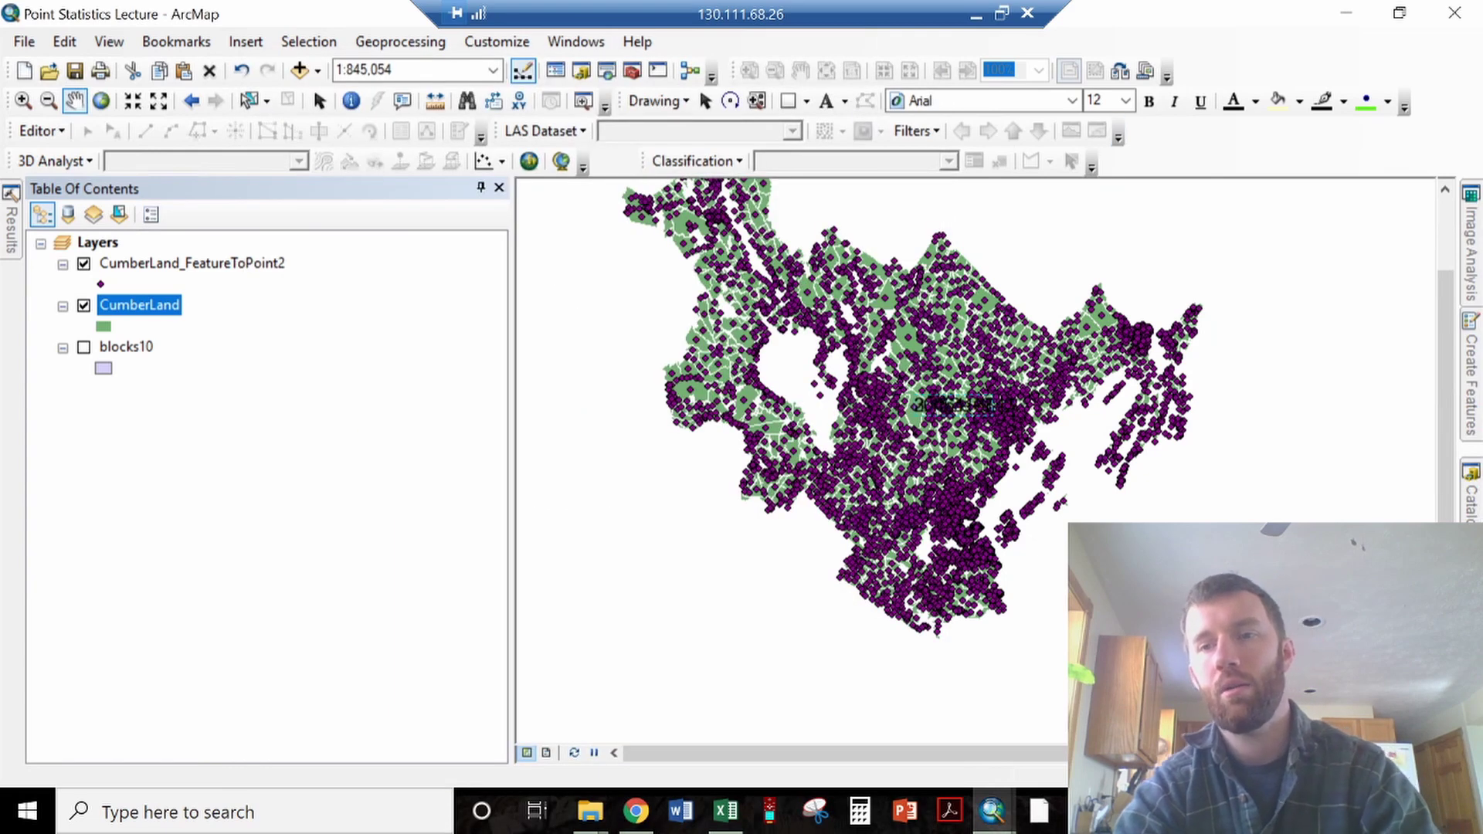
{"action": "key", "text": "ctrl+f"}
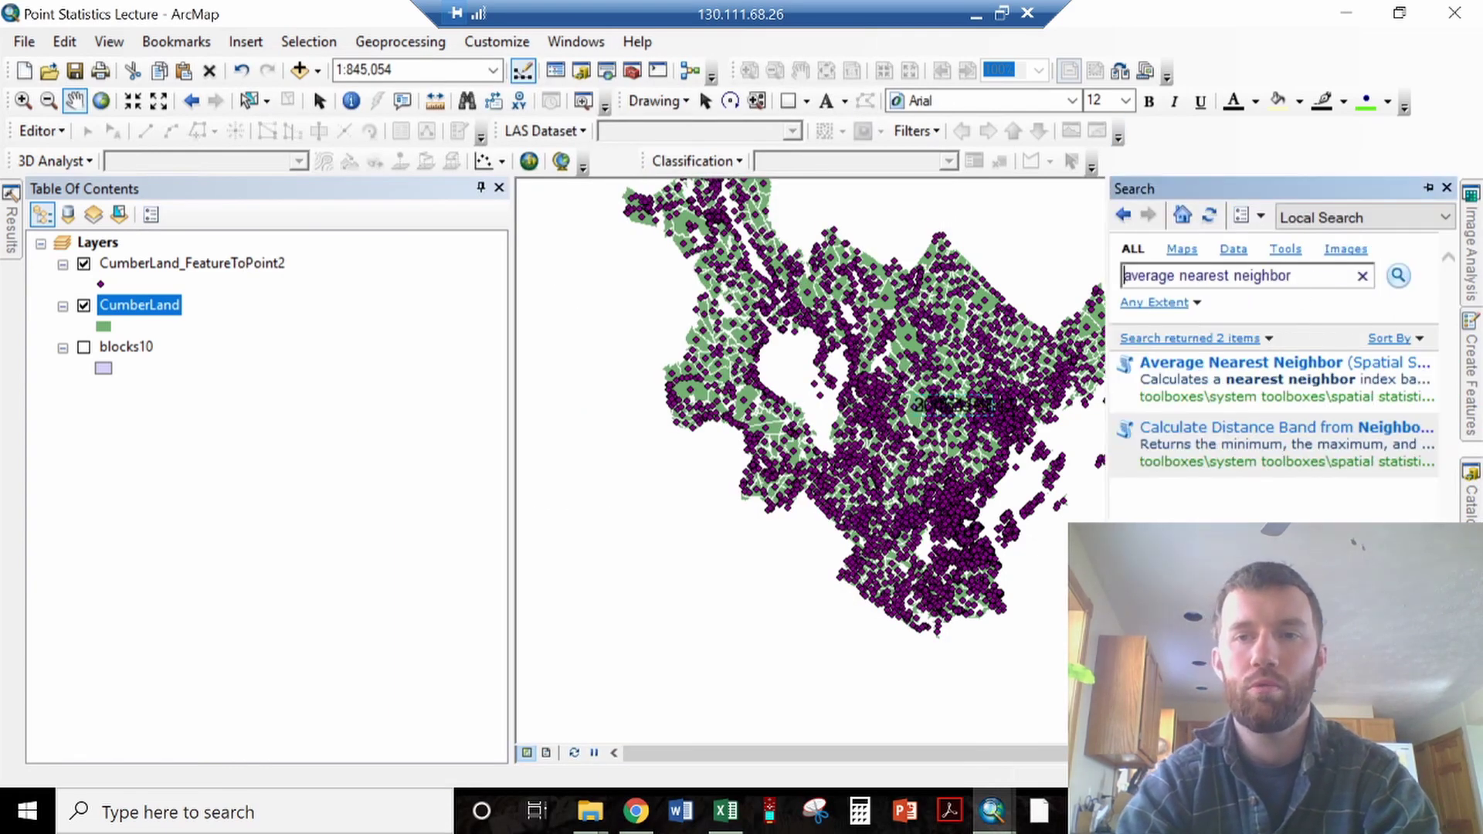
{"action": "key", "text": "ctrl+a"}
{"action": "type", "text": "ripley's "}
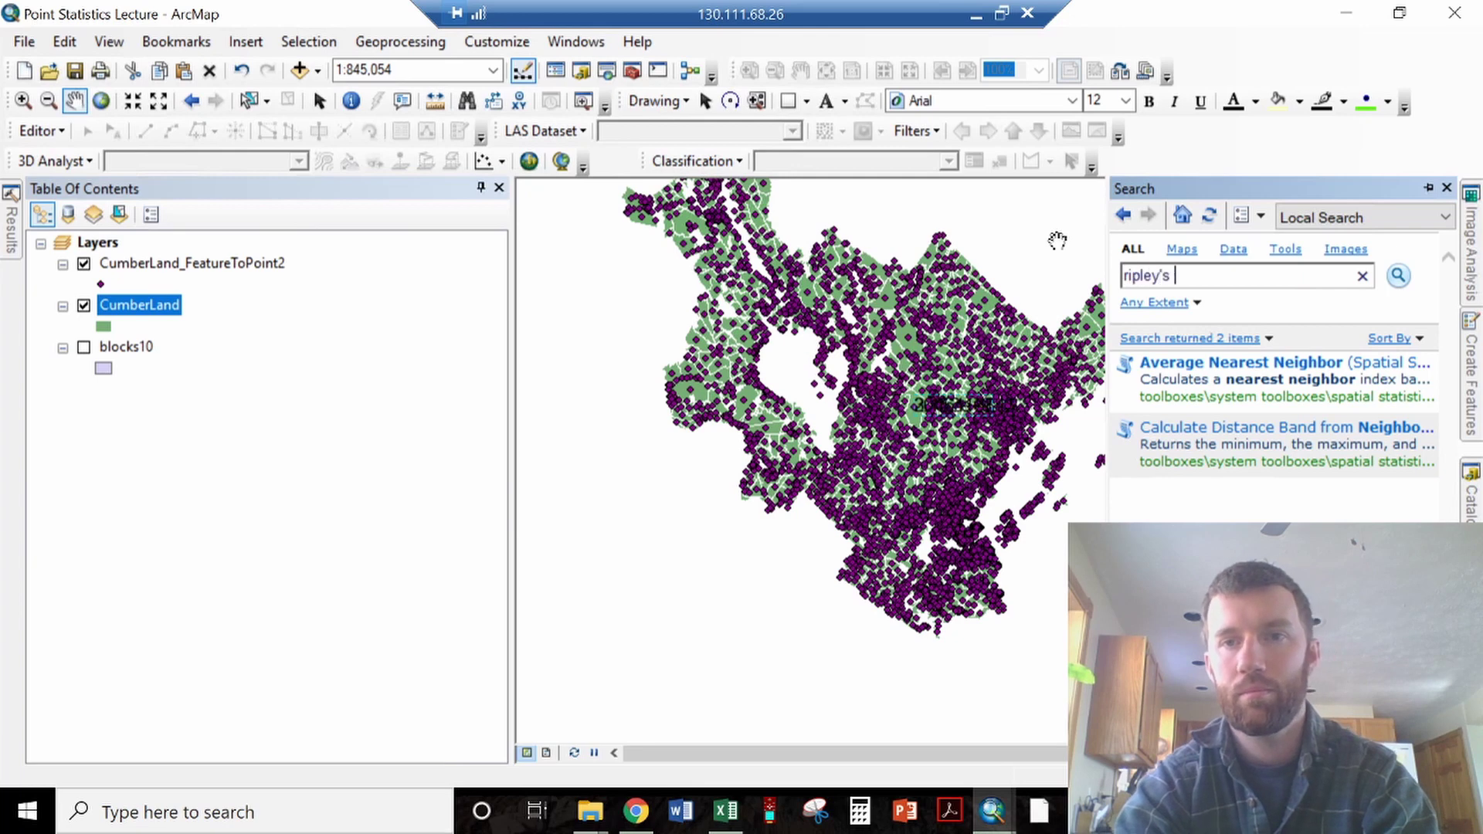
{"action": "type", "text": "k"}
{"action": "key", "text": "Return"}
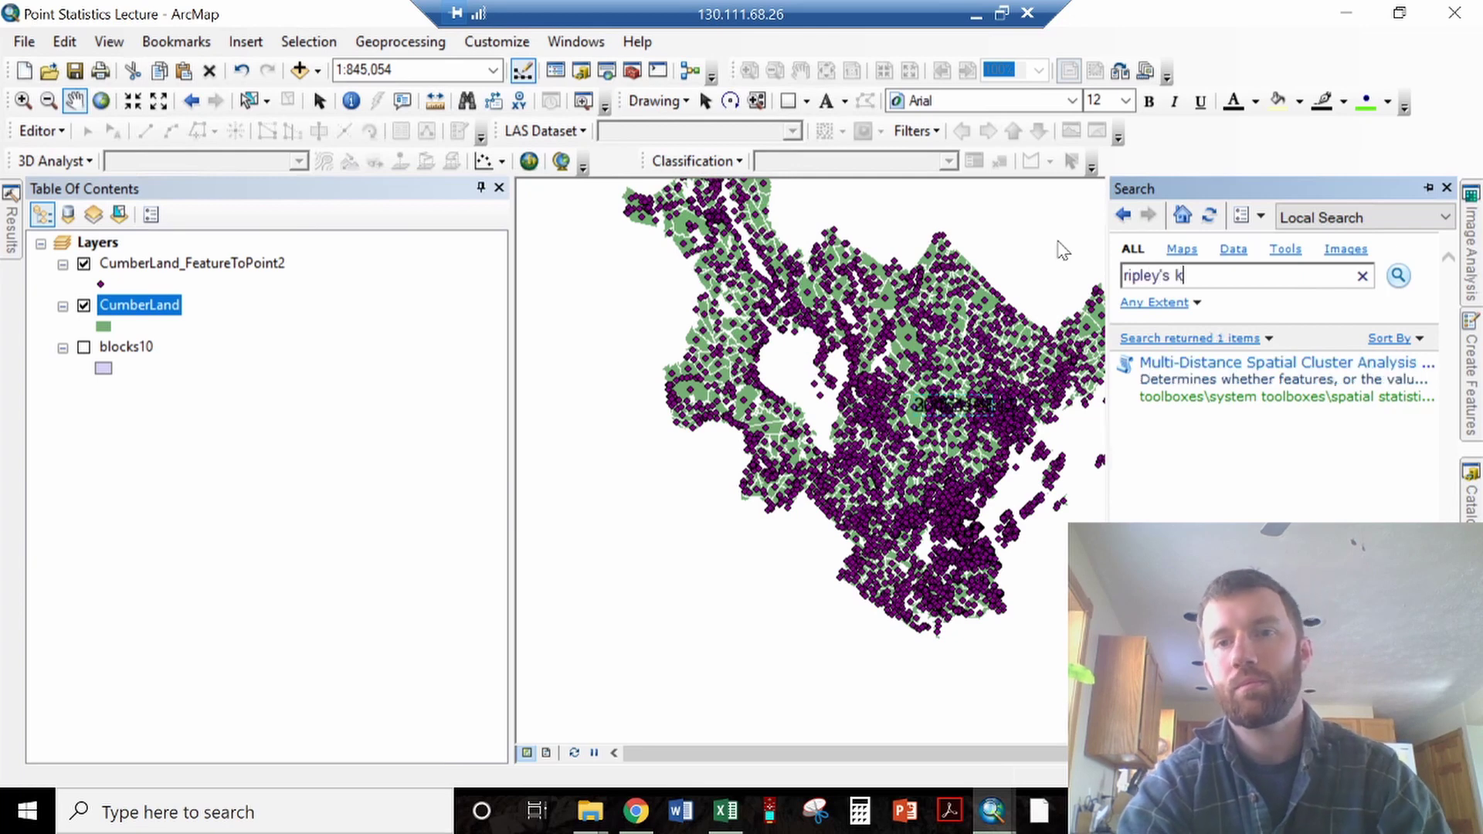
{"action": "left_click", "coordinate": [1221, 377]}
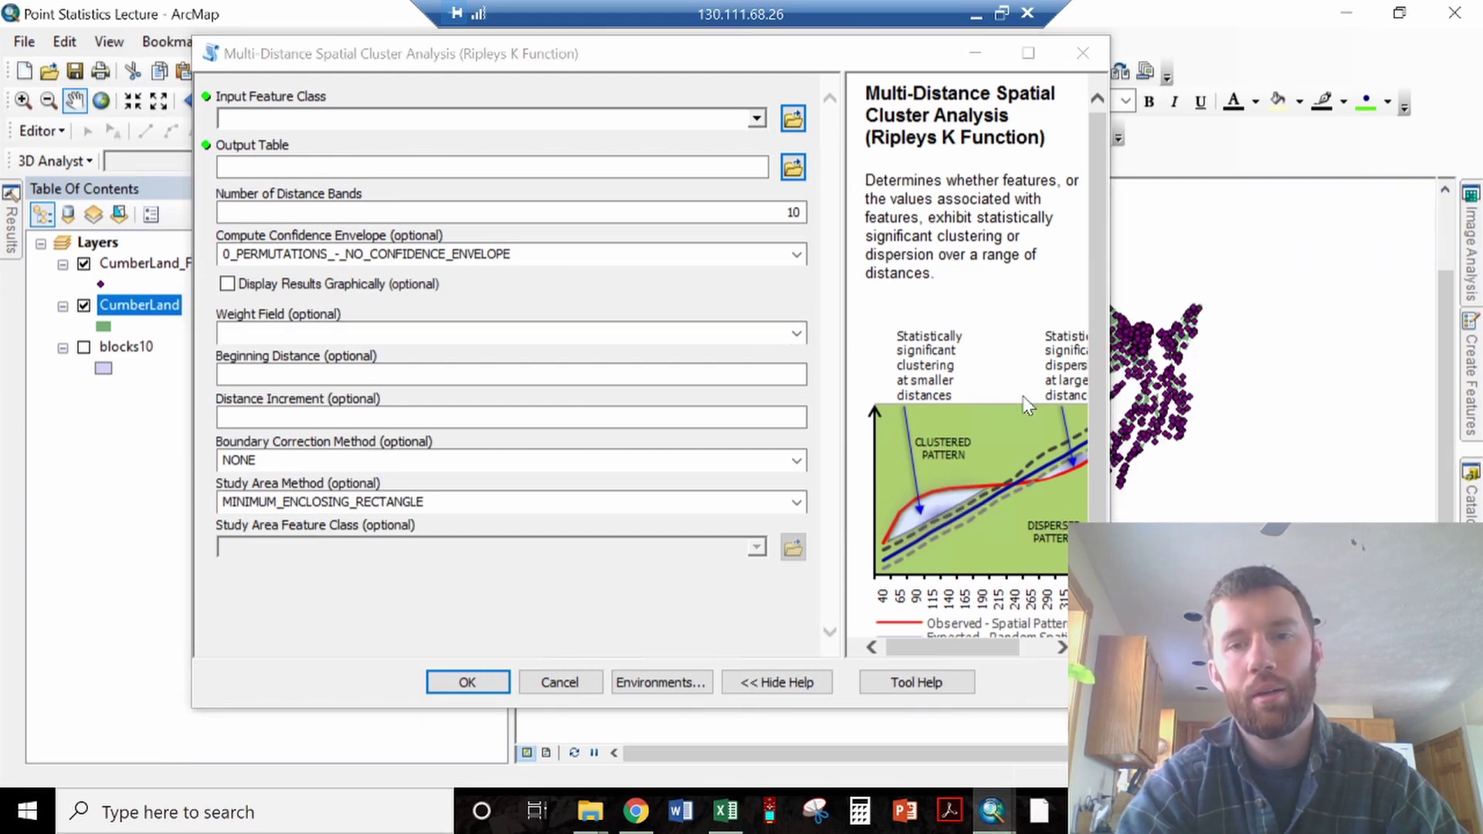
Widen the Ripley's K dialog and enlarge its help pane so the diagram is readable.
{"action": "left_click_drag", "start_coordinate": [1109, 434], "coordinate": [1309, 435]}
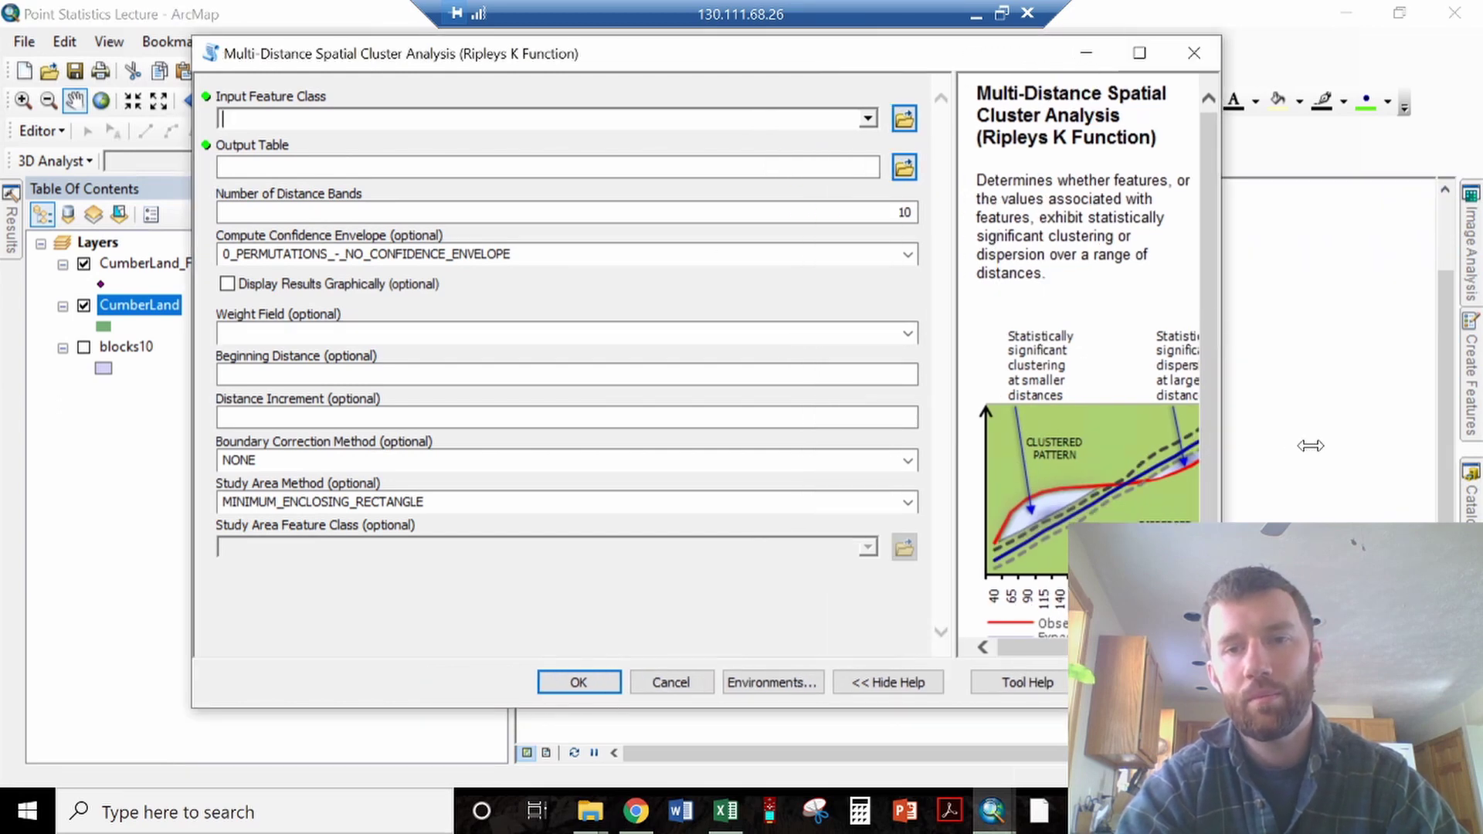
{"action": "left_click_drag", "start_coordinate": [1041, 471], "coordinate": [939, 468]}
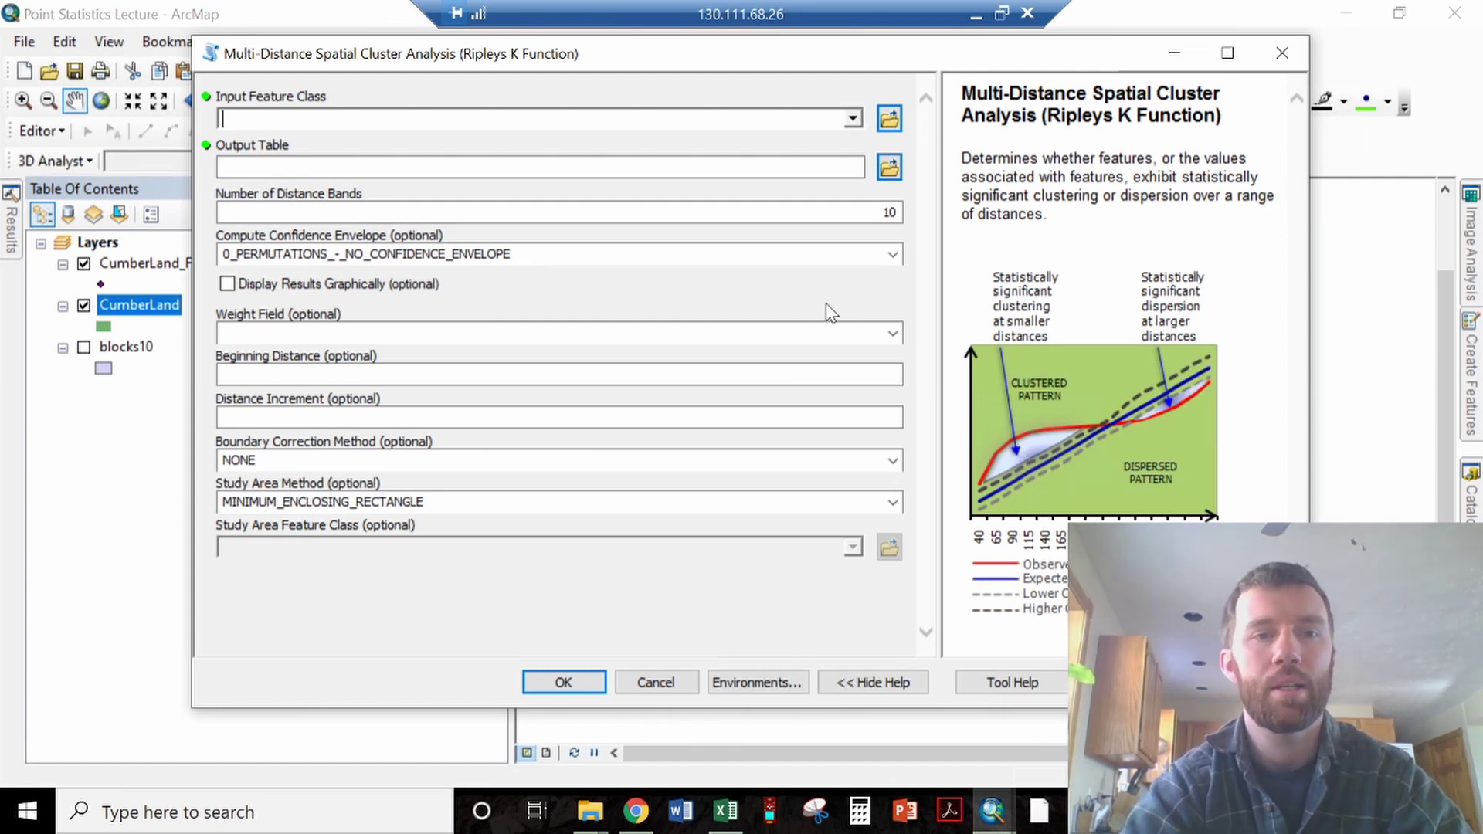
Set CumberLand_FeatureToPoint2 as input with 10 distance bands, 99 permutations and results graph on.
{"action": "left_click", "coordinate": [851, 122]}
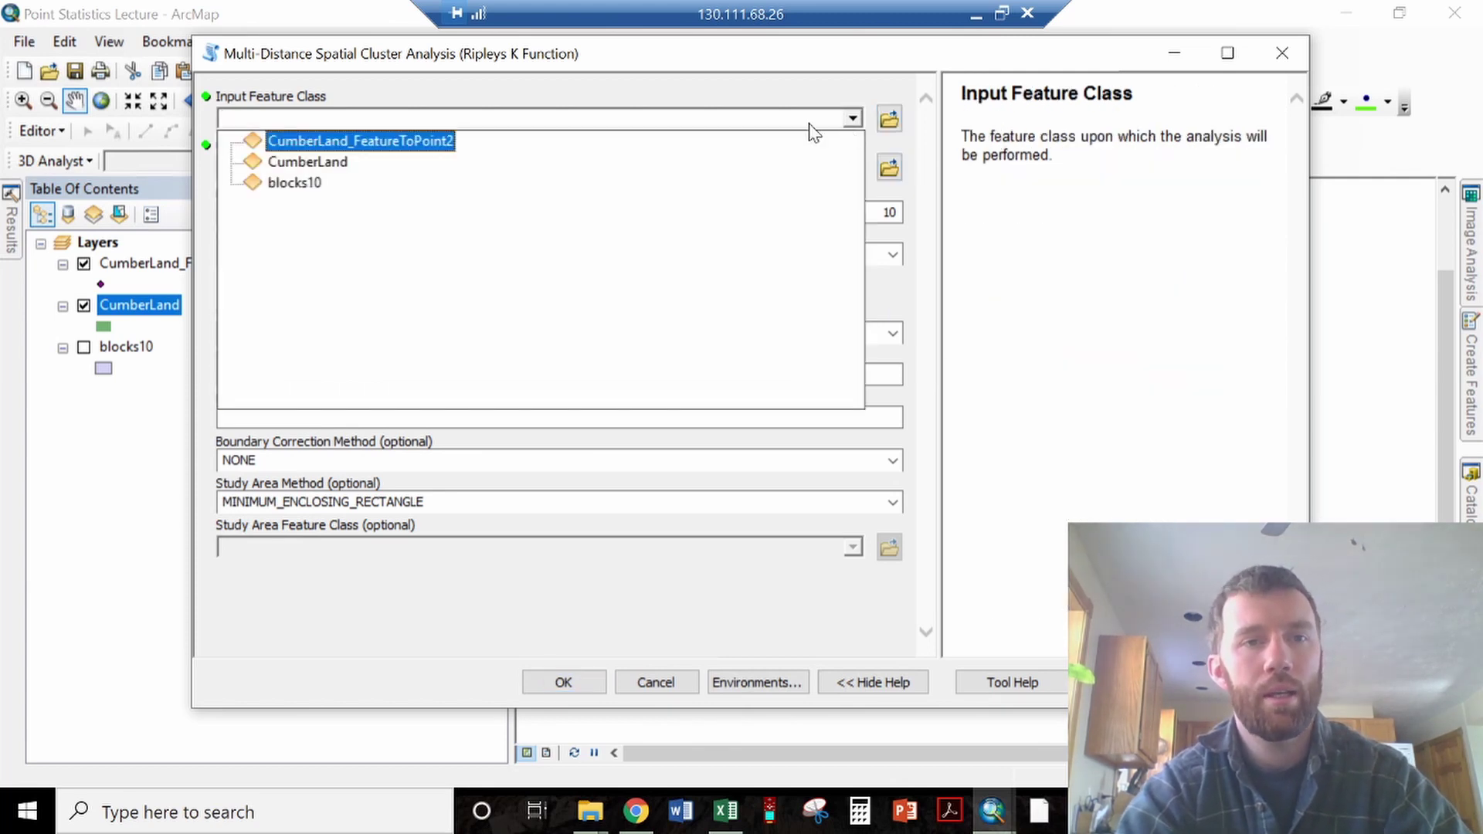
{"action": "left_click", "coordinate": [349, 142]}
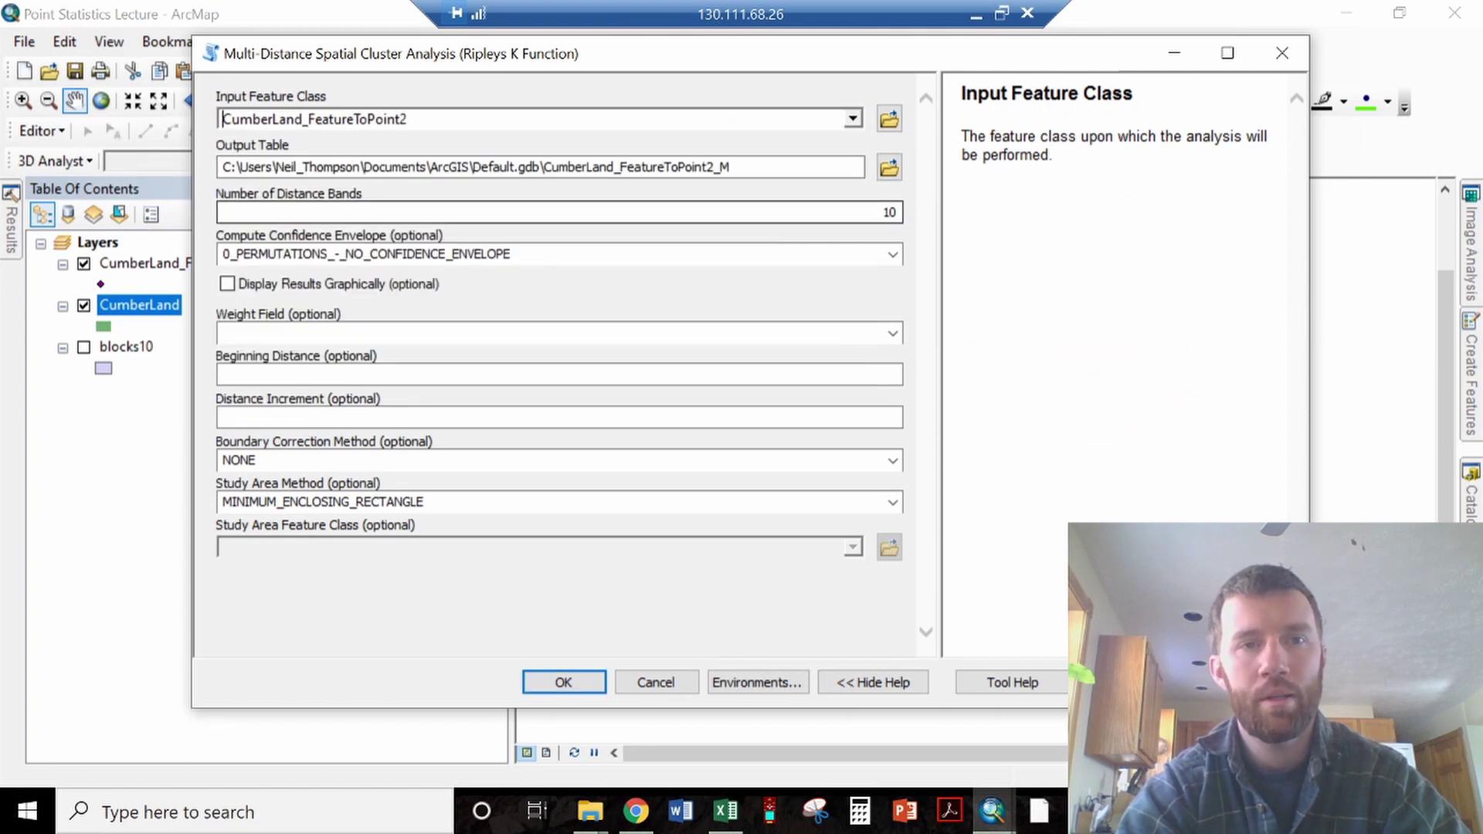
{"action": "left_click", "coordinate": [883, 212]}
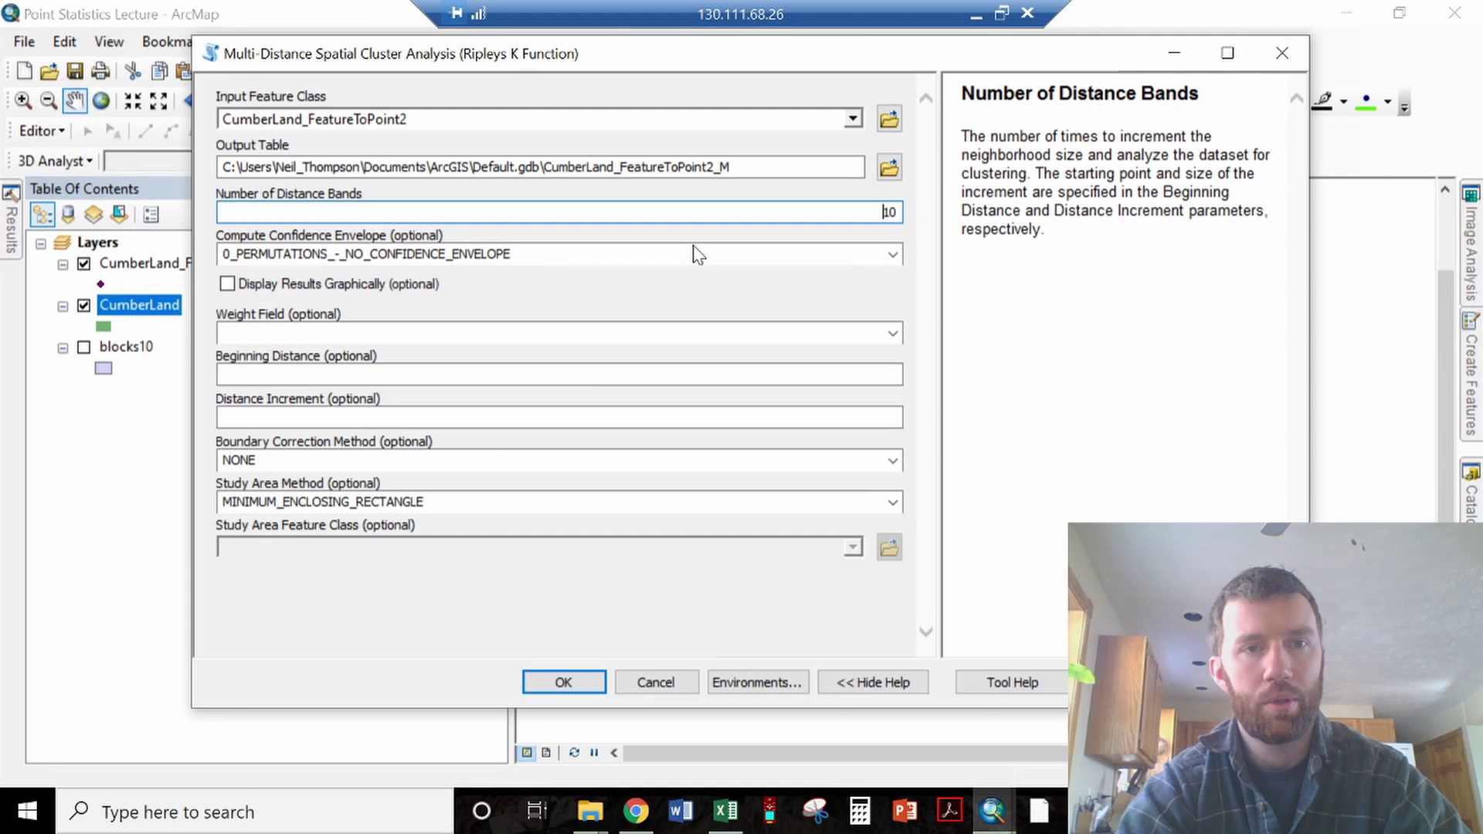
{"action": "left_click", "coordinate": [894, 254]}
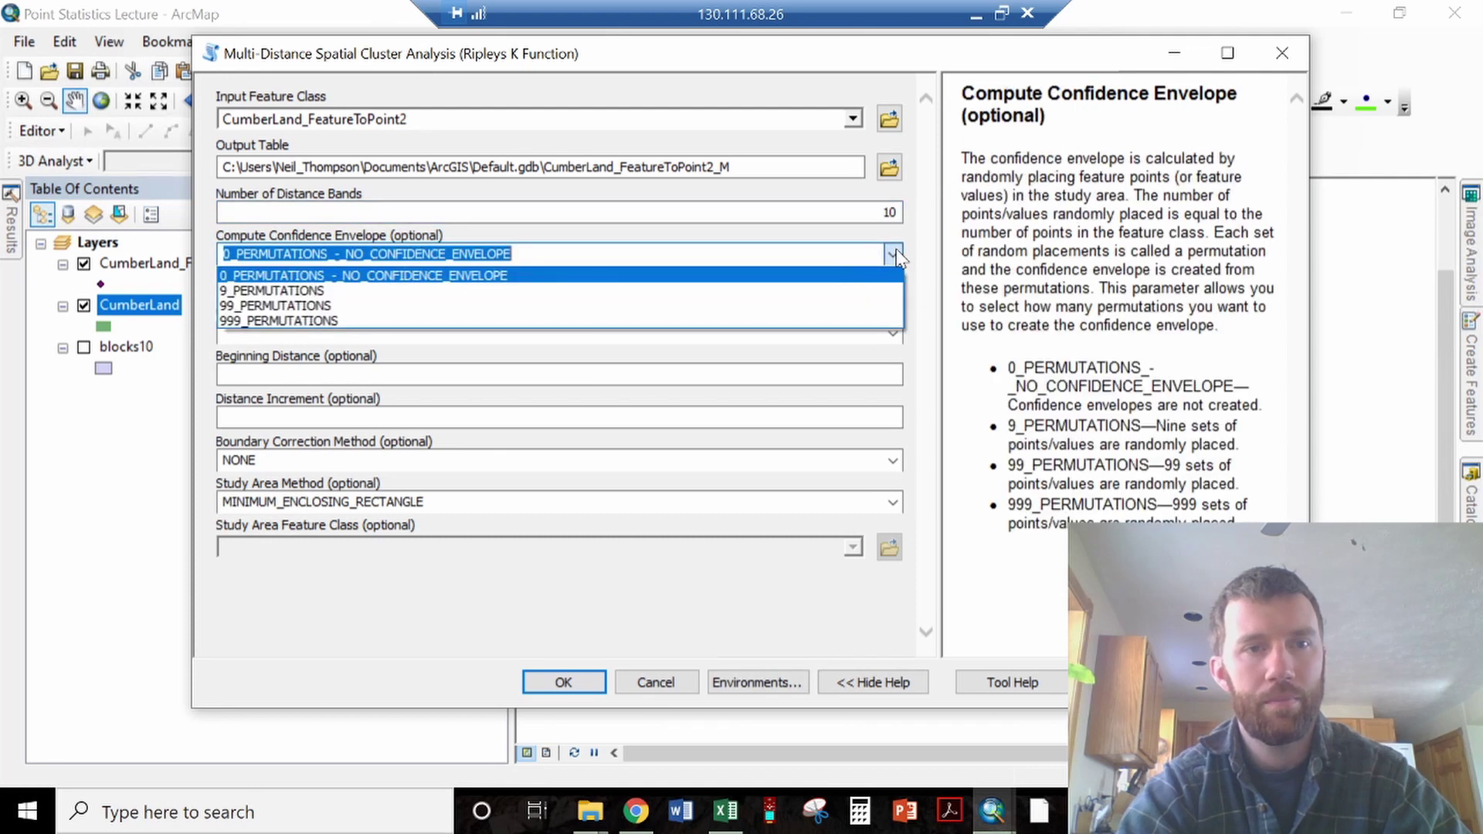
{"action": "left_click", "coordinate": [829, 306]}
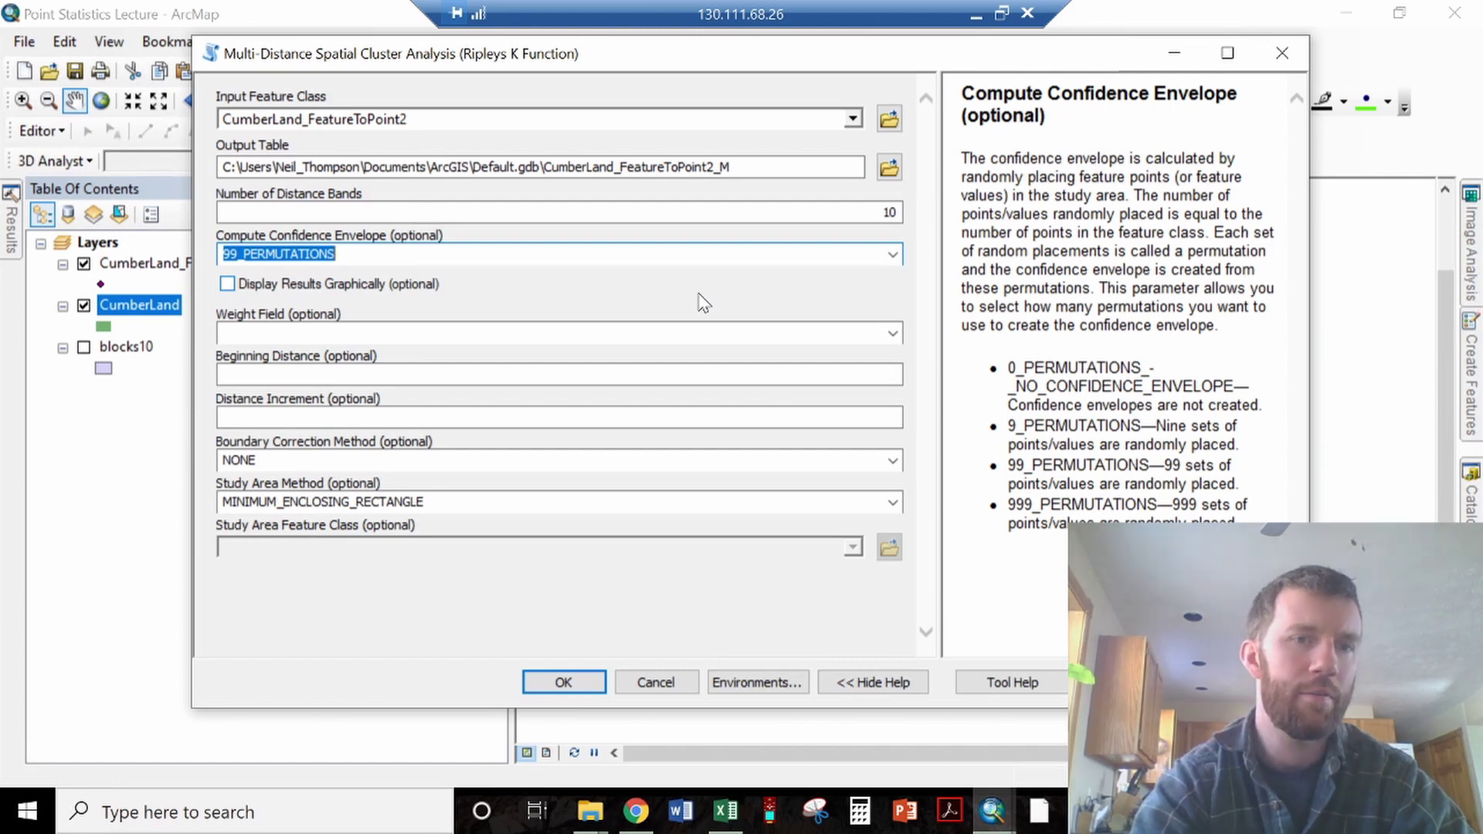
{"action": "key", "text": "Tab"}
{"action": "key", "text": "space"}
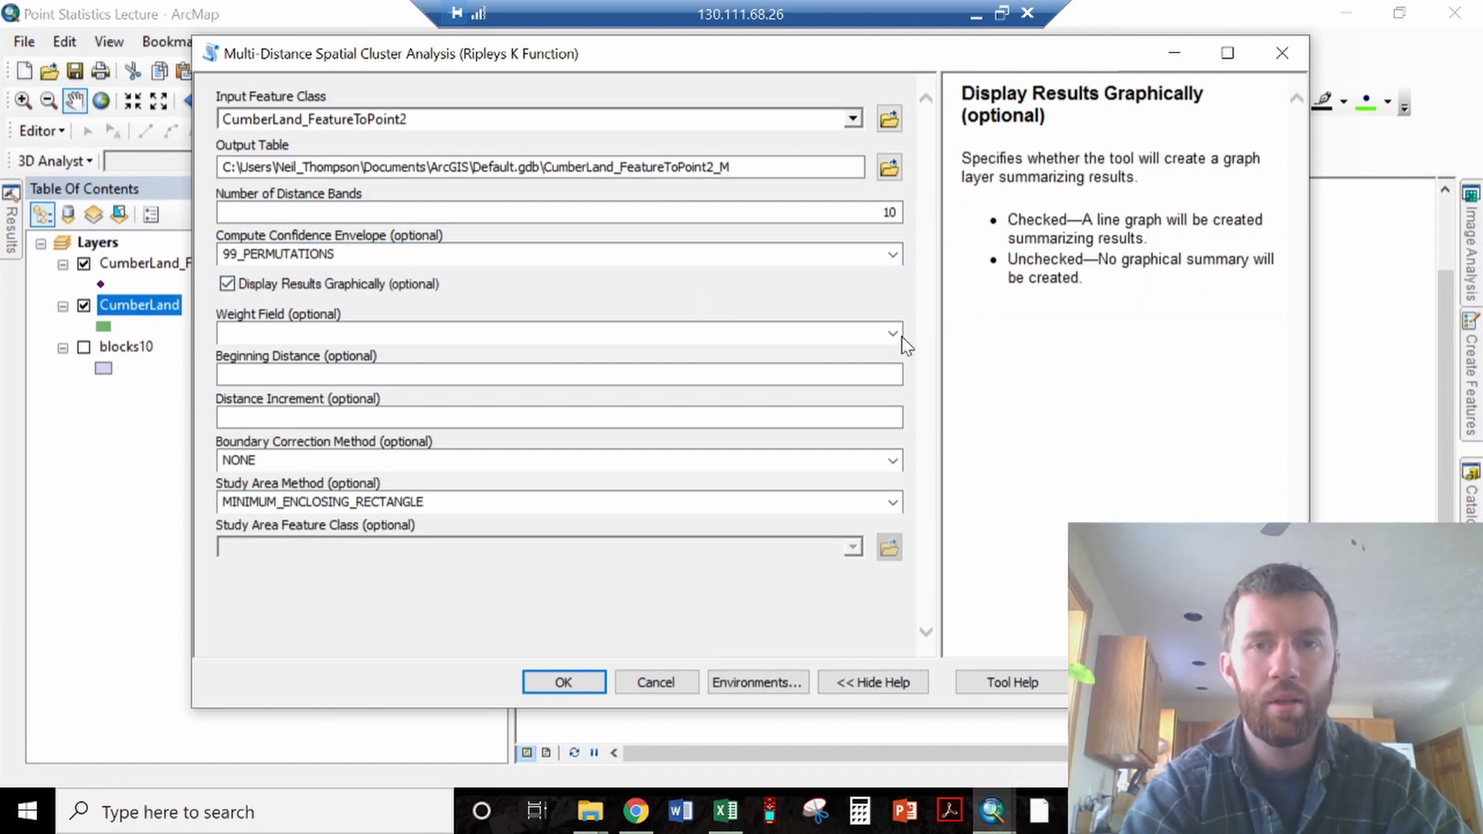
Review the distance settings, keep MINIMUM_ENCLOSING_RECTANGLE as study area, and run the analysis.
{"action": "left_click", "coordinate": [888, 375]}
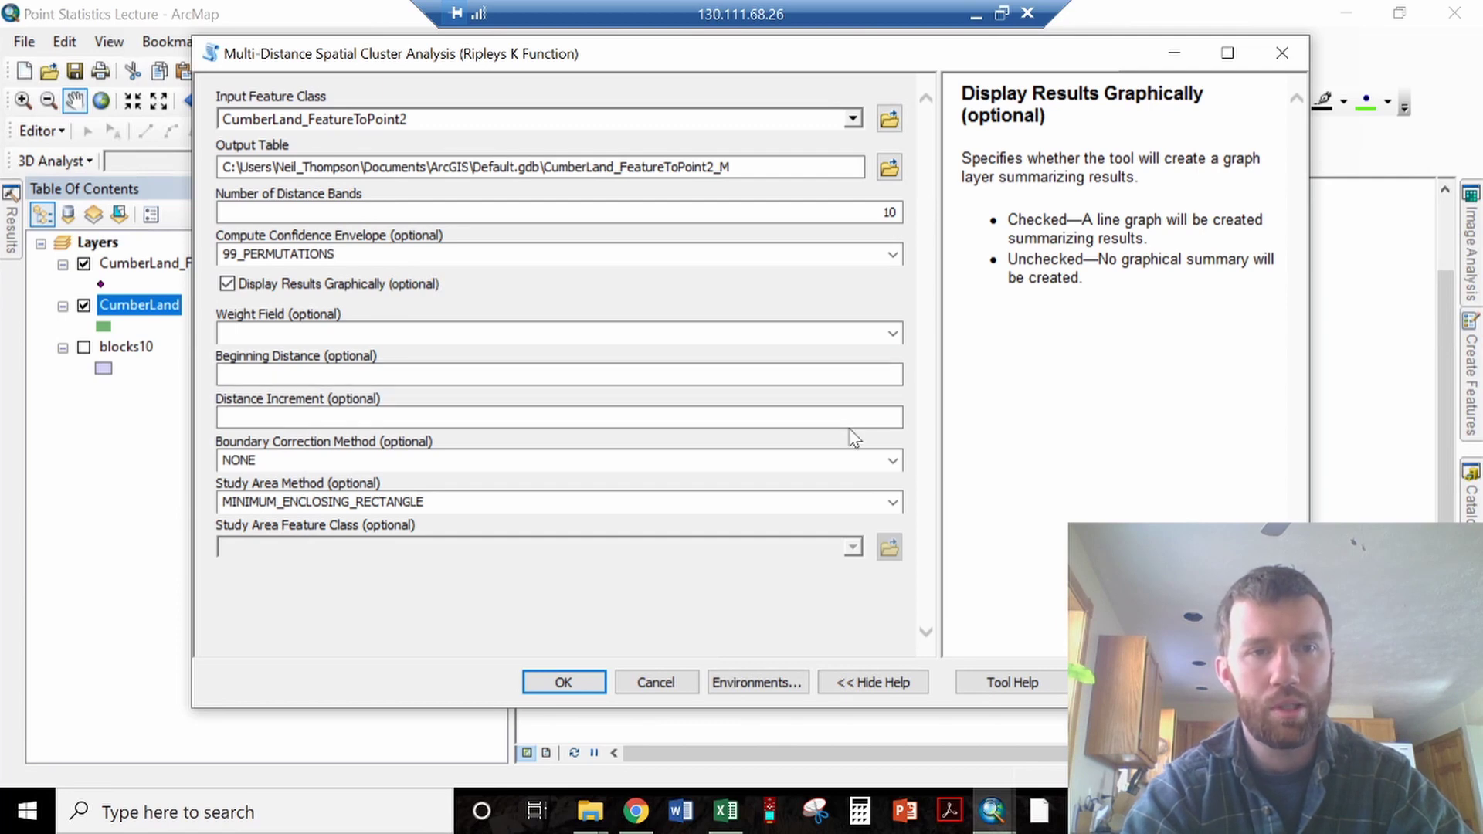
{"action": "left_click", "coordinate": [821, 414]}
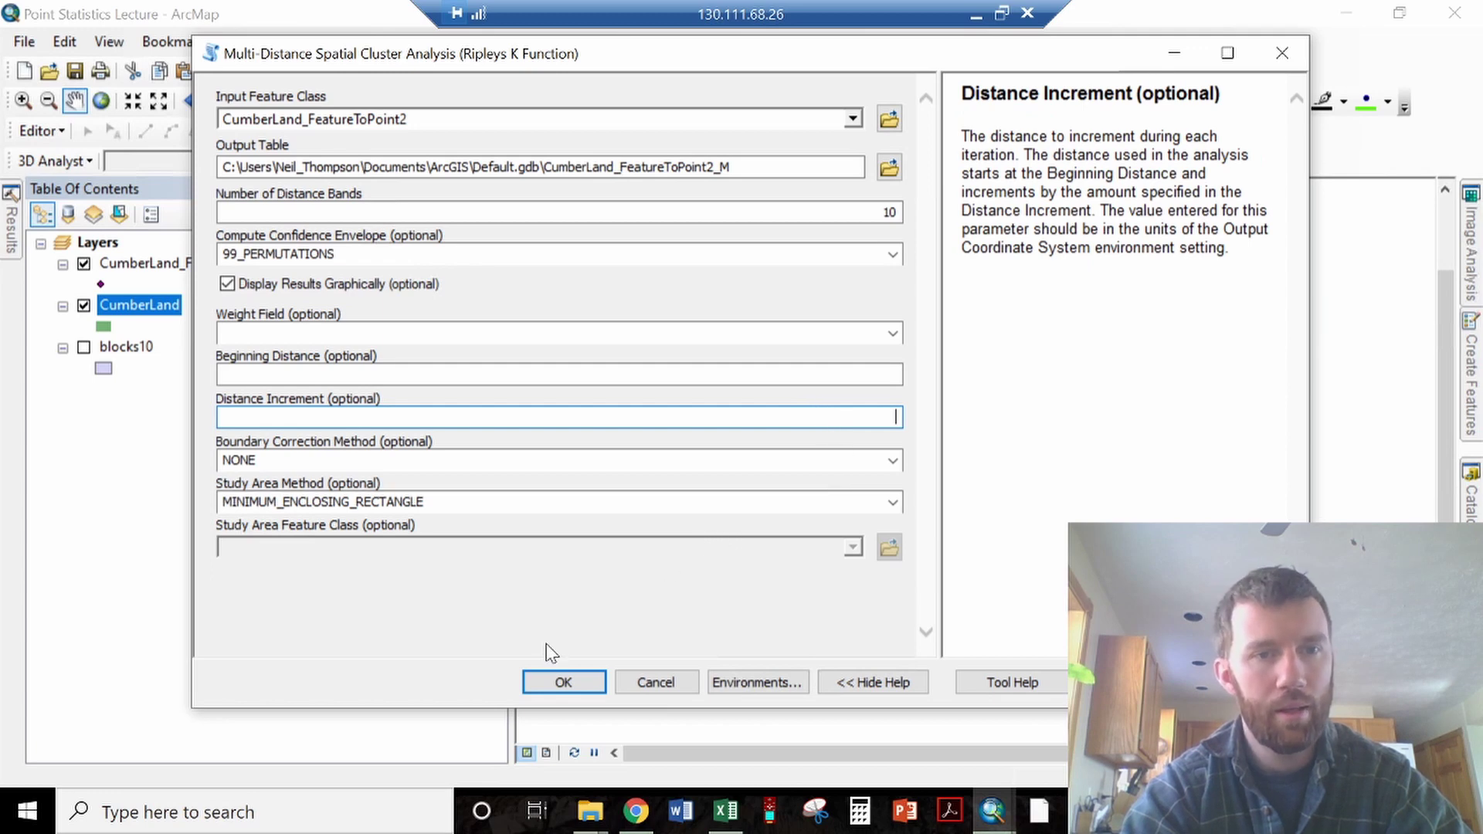
{"action": "left_click", "coordinate": [893, 503]}
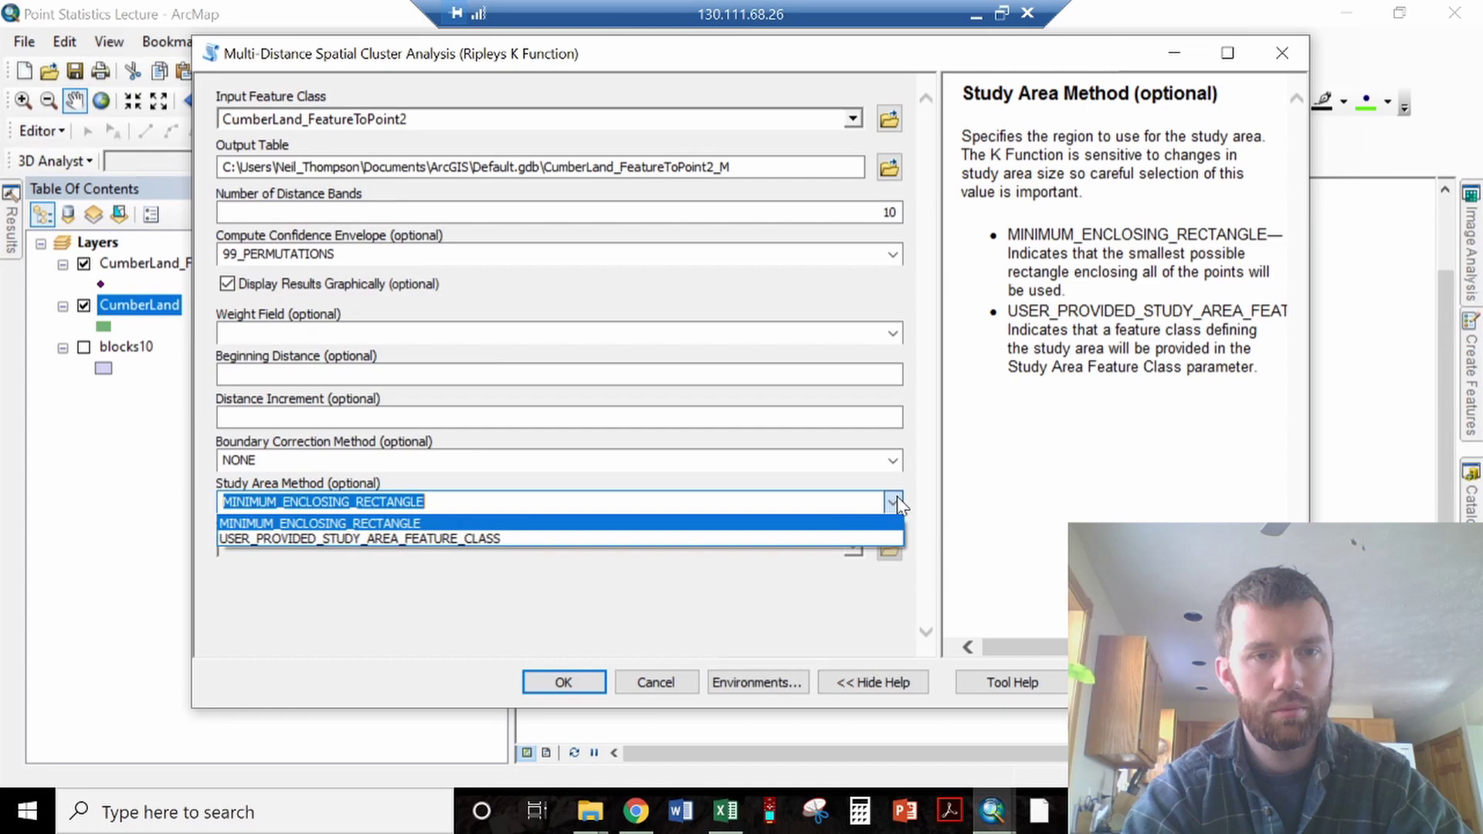
{"action": "left_click", "coordinate": [896, 496]}
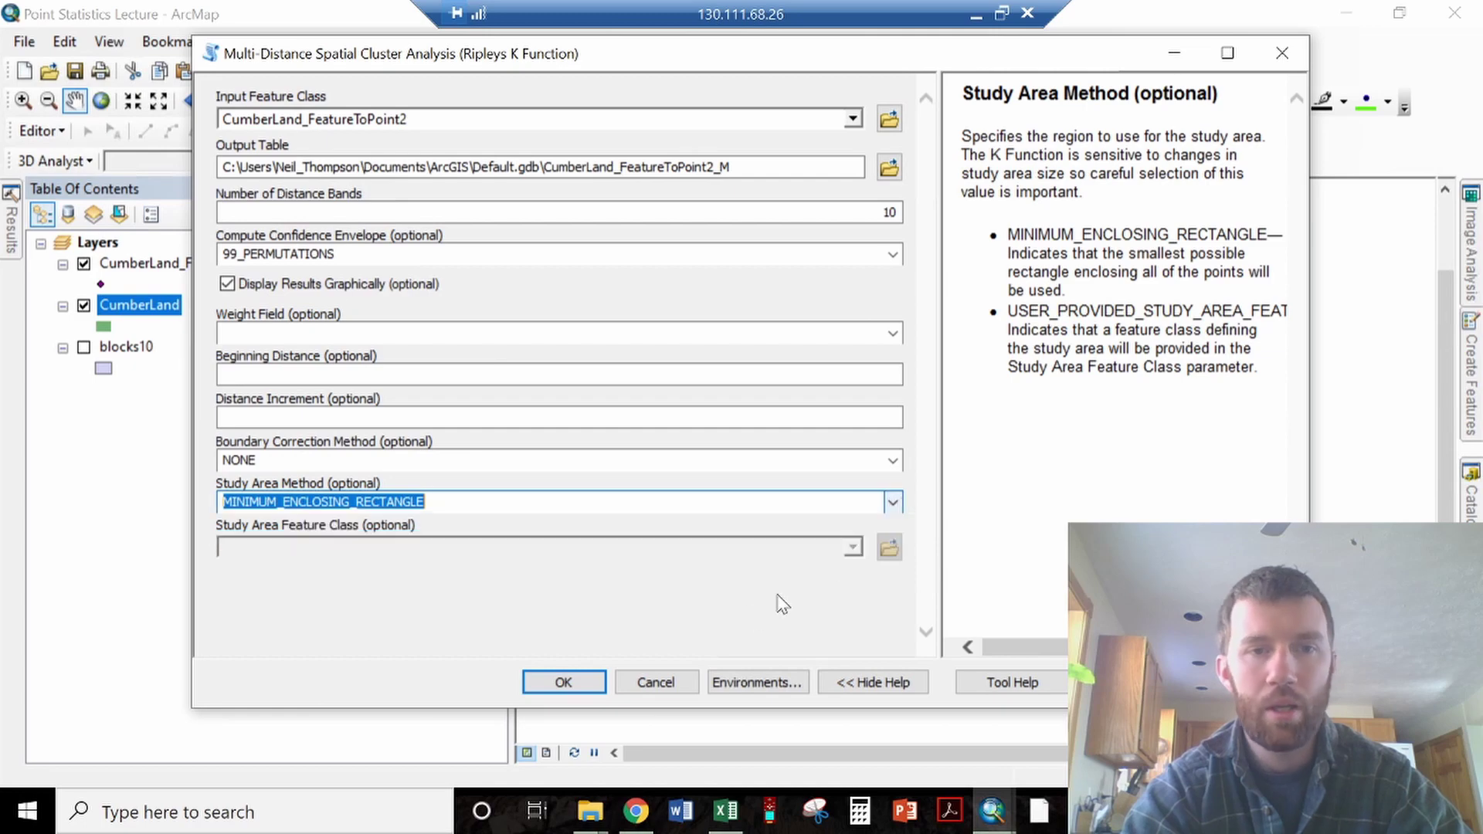
{"action": "left_click", "coordinate": [544, 680]}
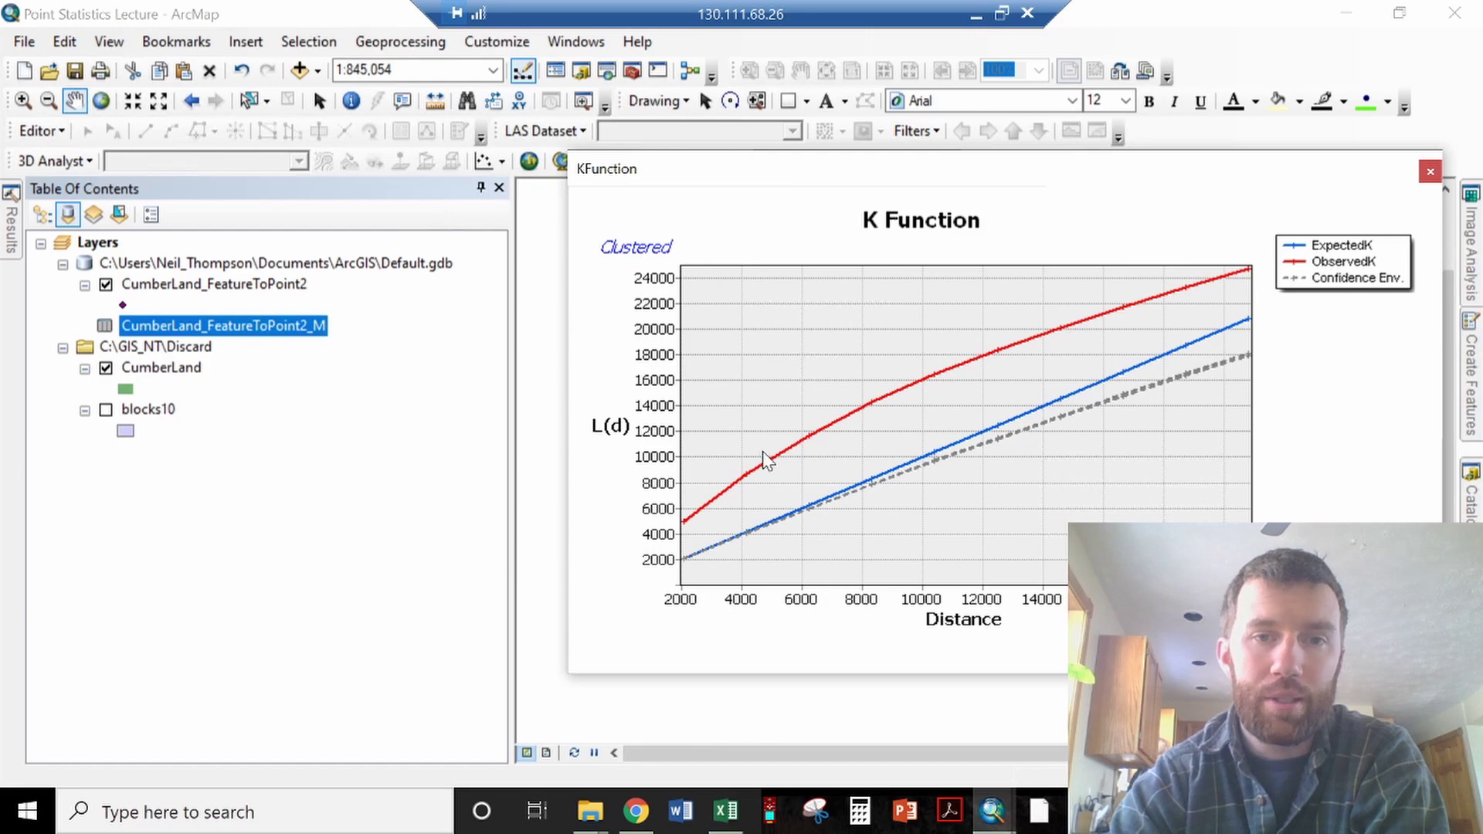
Set the K Function graph aside, glance at the browser, and close the Ripley's K report in ArcMap.
{"action": "left_click_drag", "start_coordinate": [924, 169], "coordinate": [9, 329]}
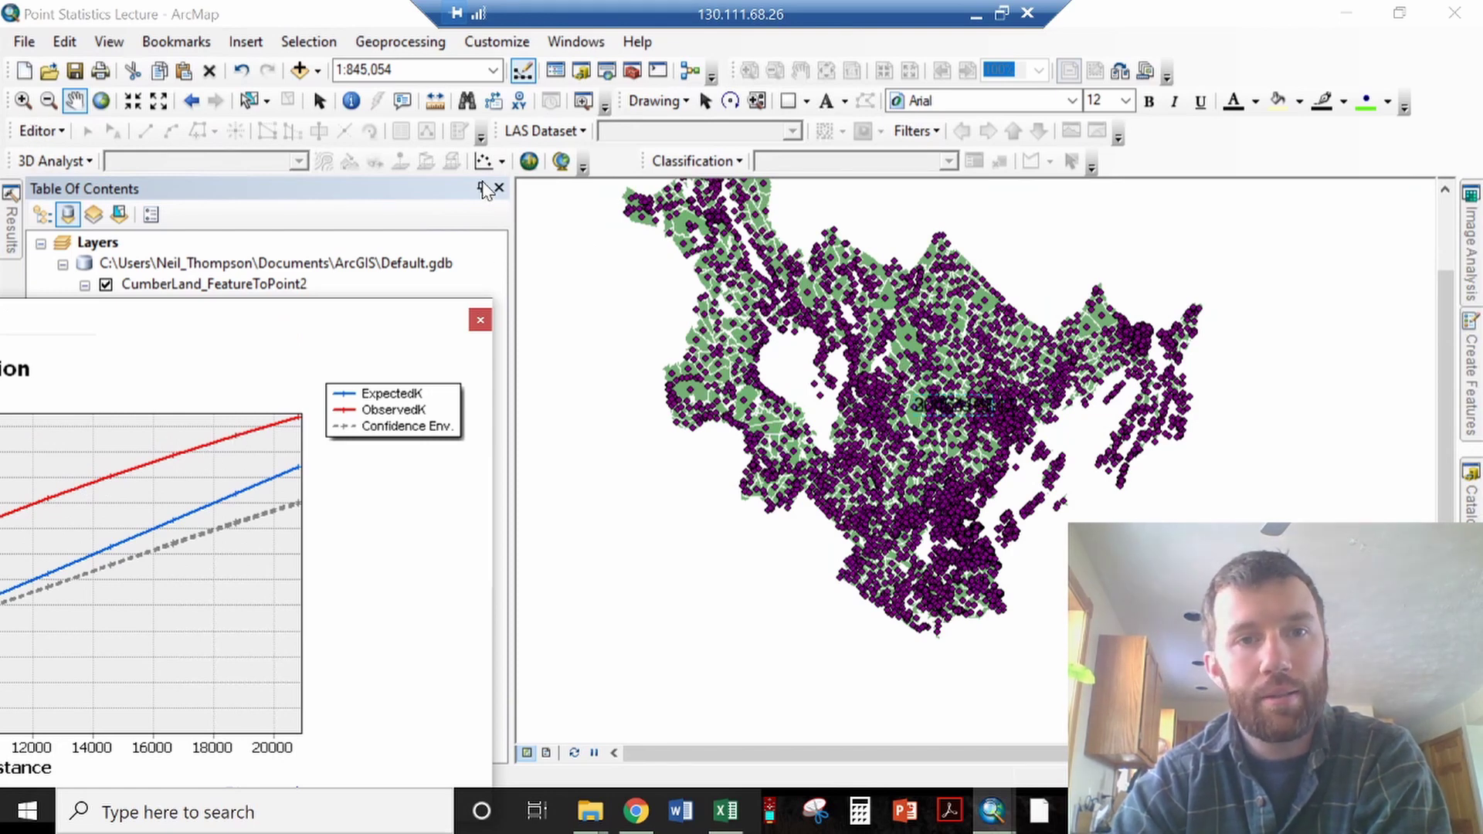
{"action": "key", "text": "alt+Tab"}
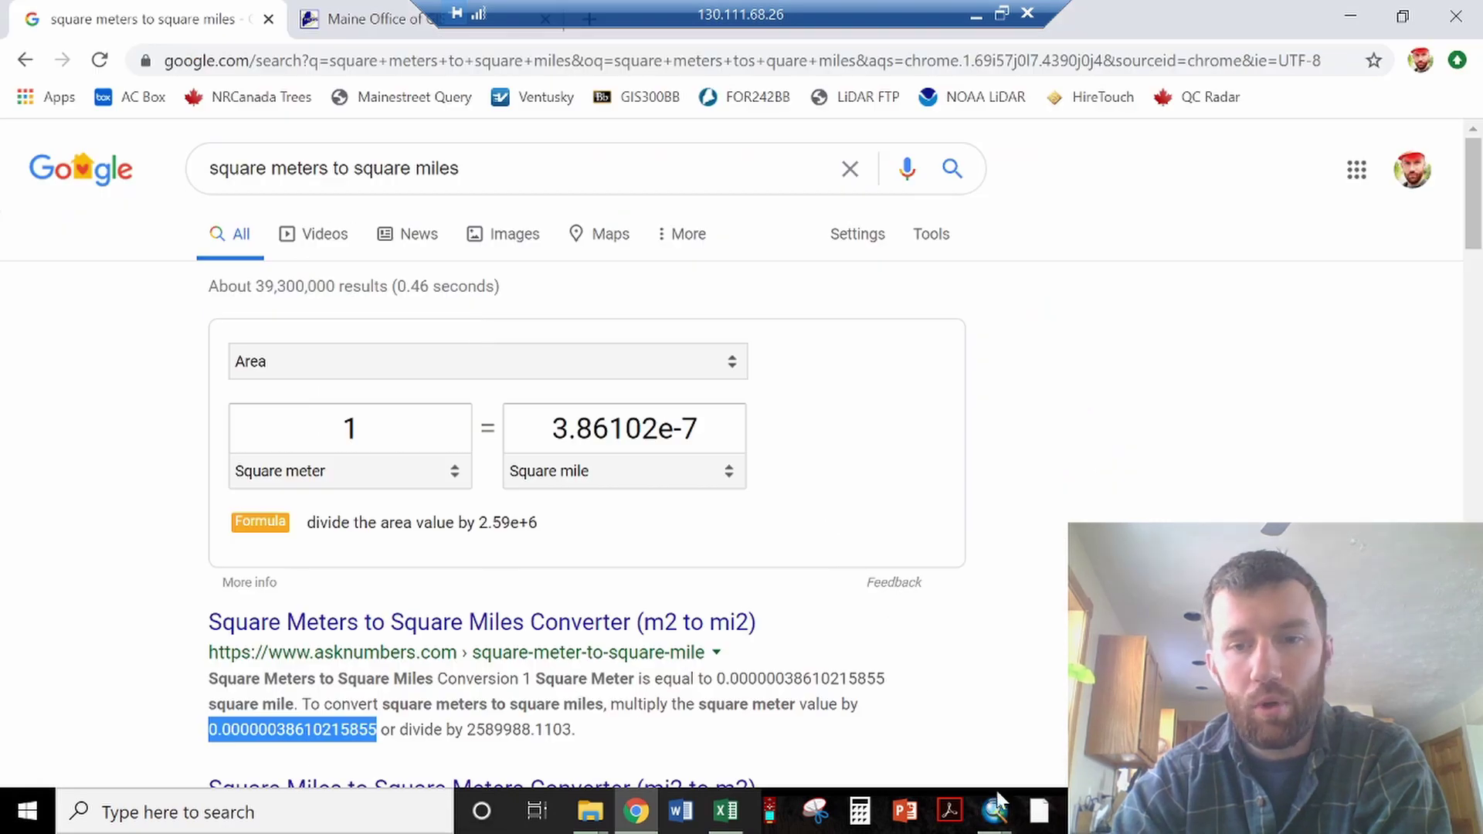
{"action": "left_click", "coordinate": [994, 809]}
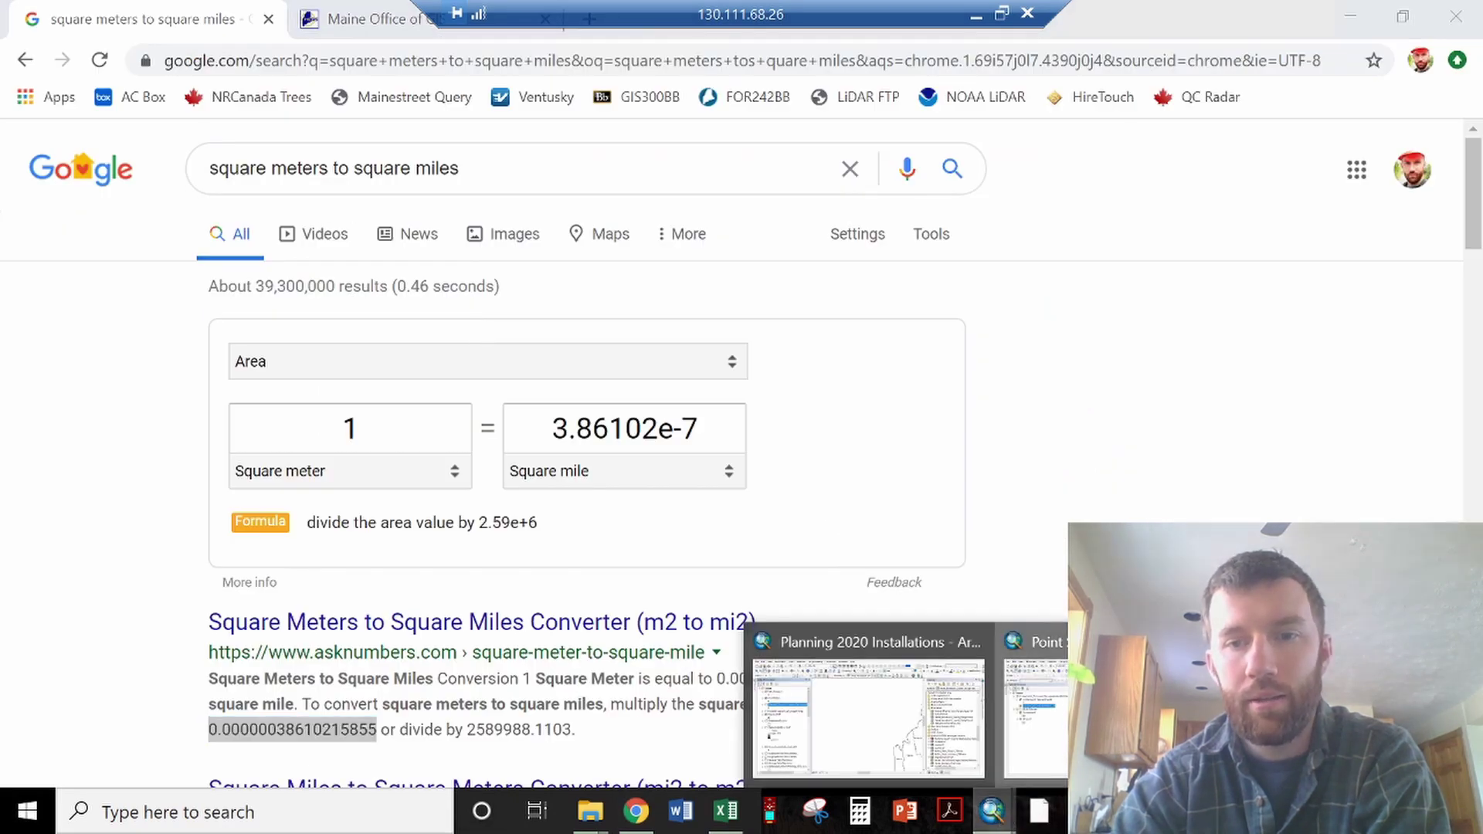
{"action": "left_click", "coordinate": [1035, 695]}
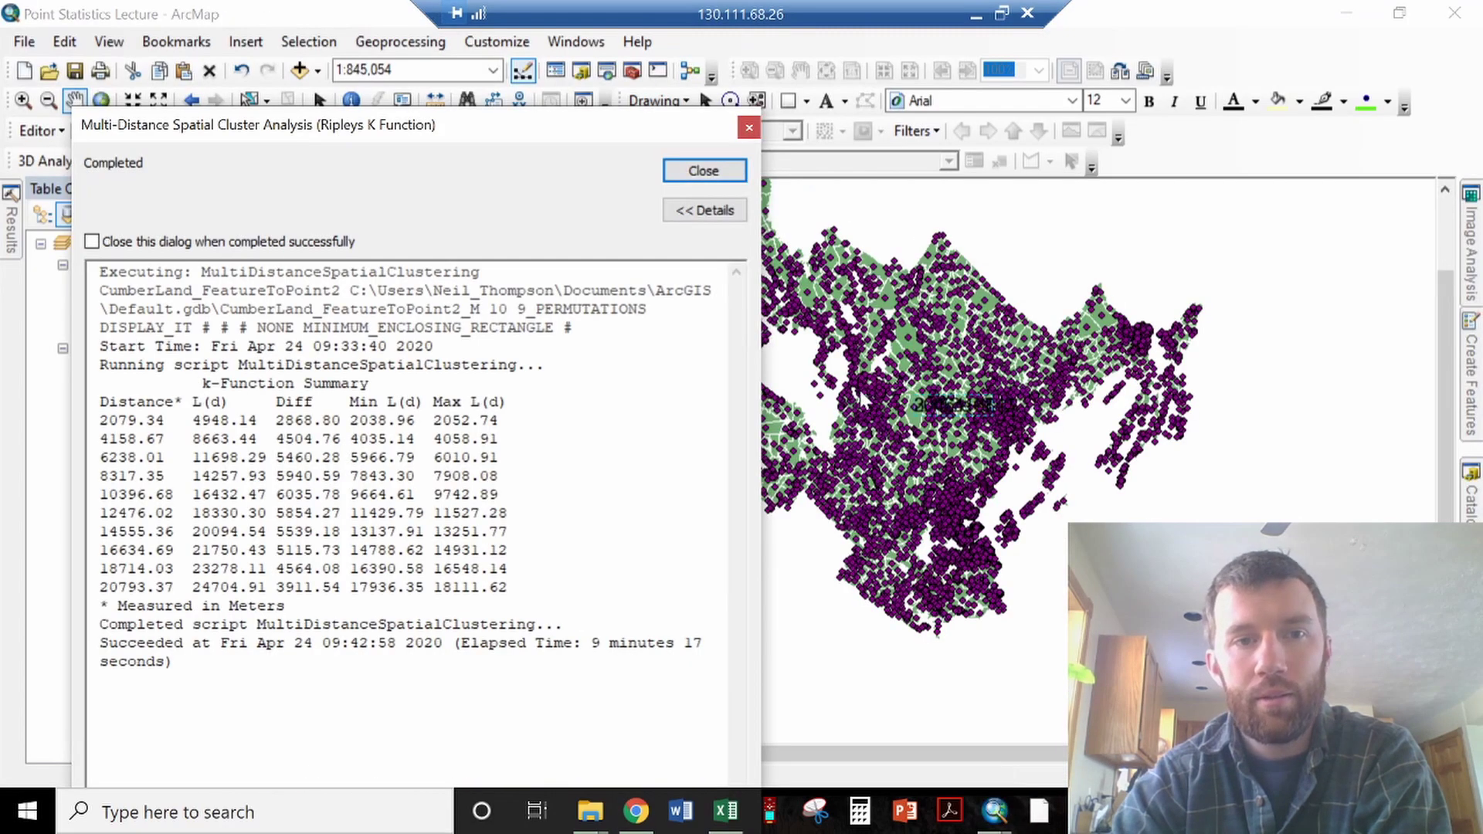
{"action": "left_click", "coordinate": [704, 171]}
{"action": "left_click", "coordinate": [23, 100]}
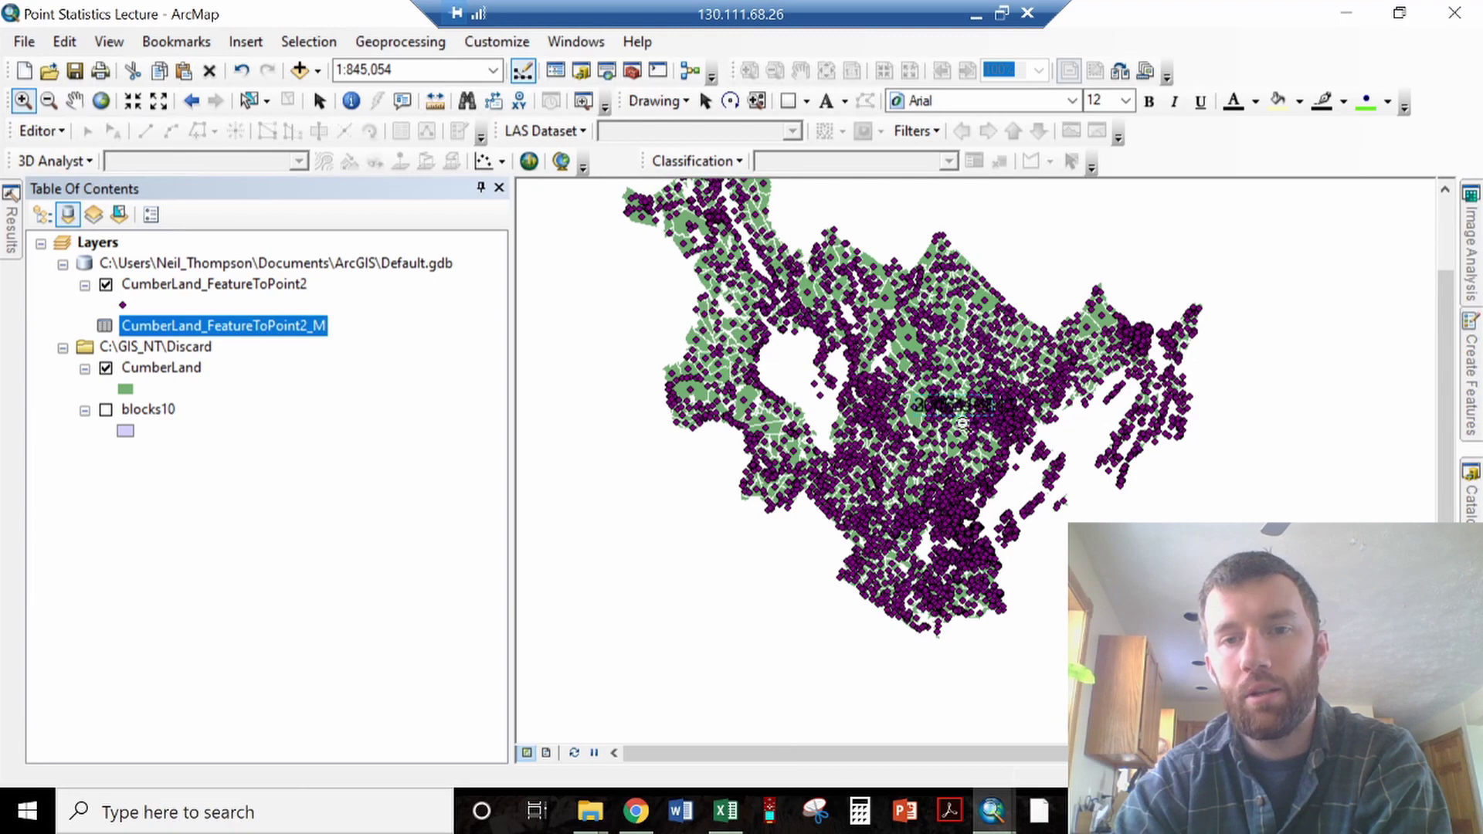
Zoom to about 1:57,262, switch to 1:100,000 and 1:500,000, then zoom in to parcels near 1:6,493.
{"action": "left_click_drag", "start_coordinate": [931, 485], "coordinate": [978, 537]}
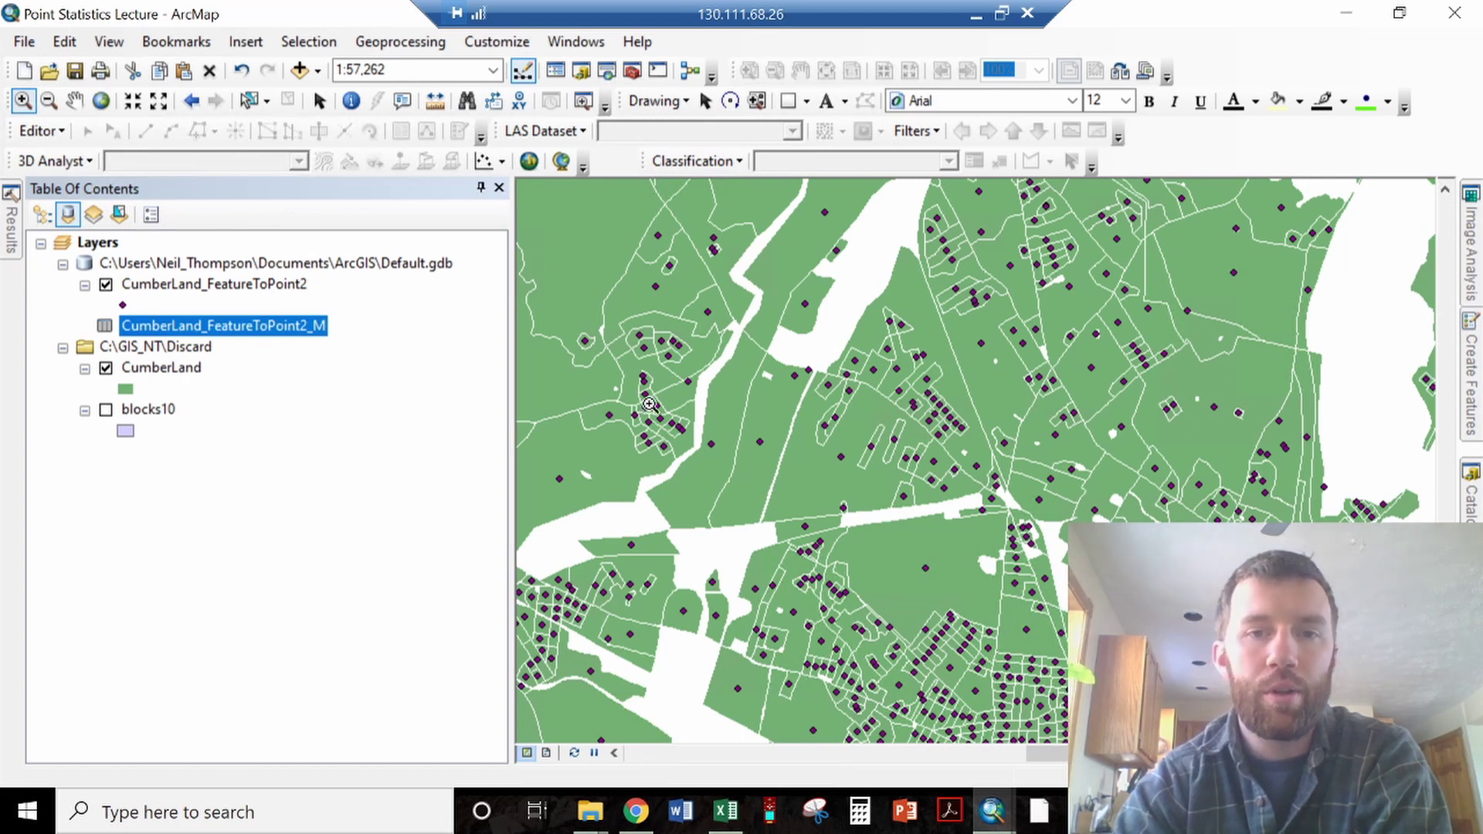
{"action": "left_click", "coordinate": [492, 70]}
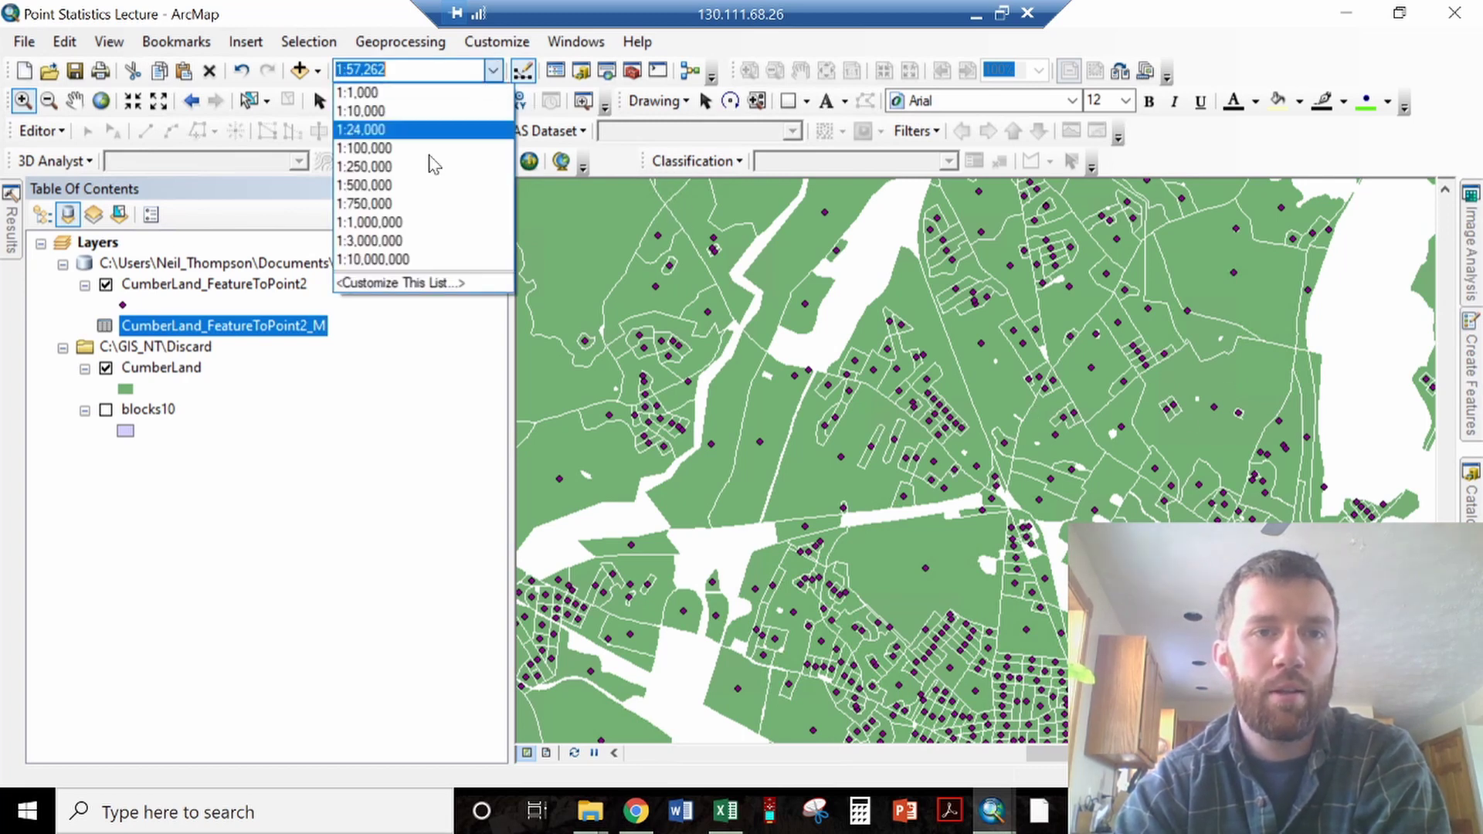
{"action": "left_click", "coordinate": [410, 149]}
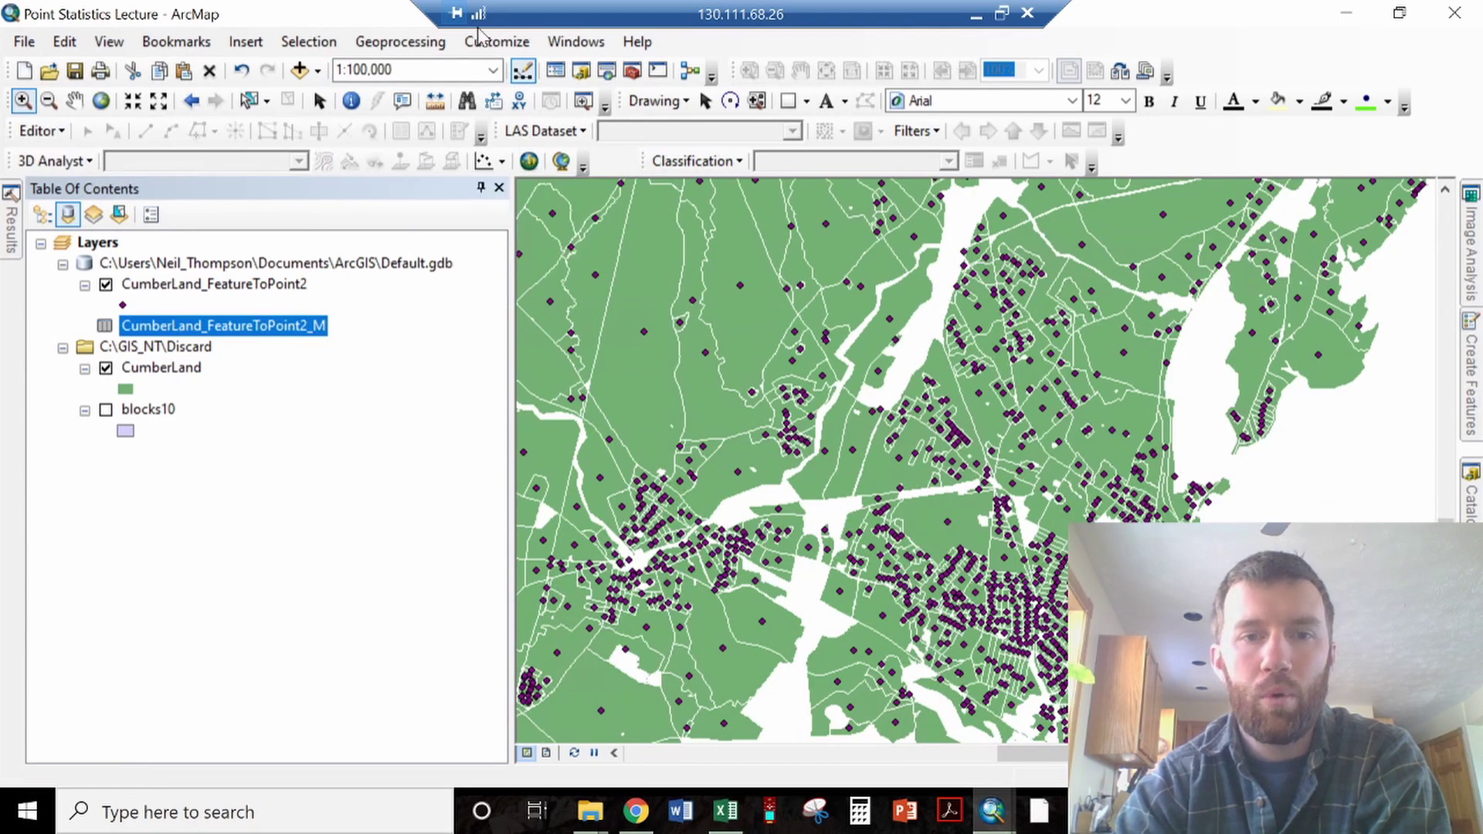
{"action": "left_click", "coordinate": [492, 70]}
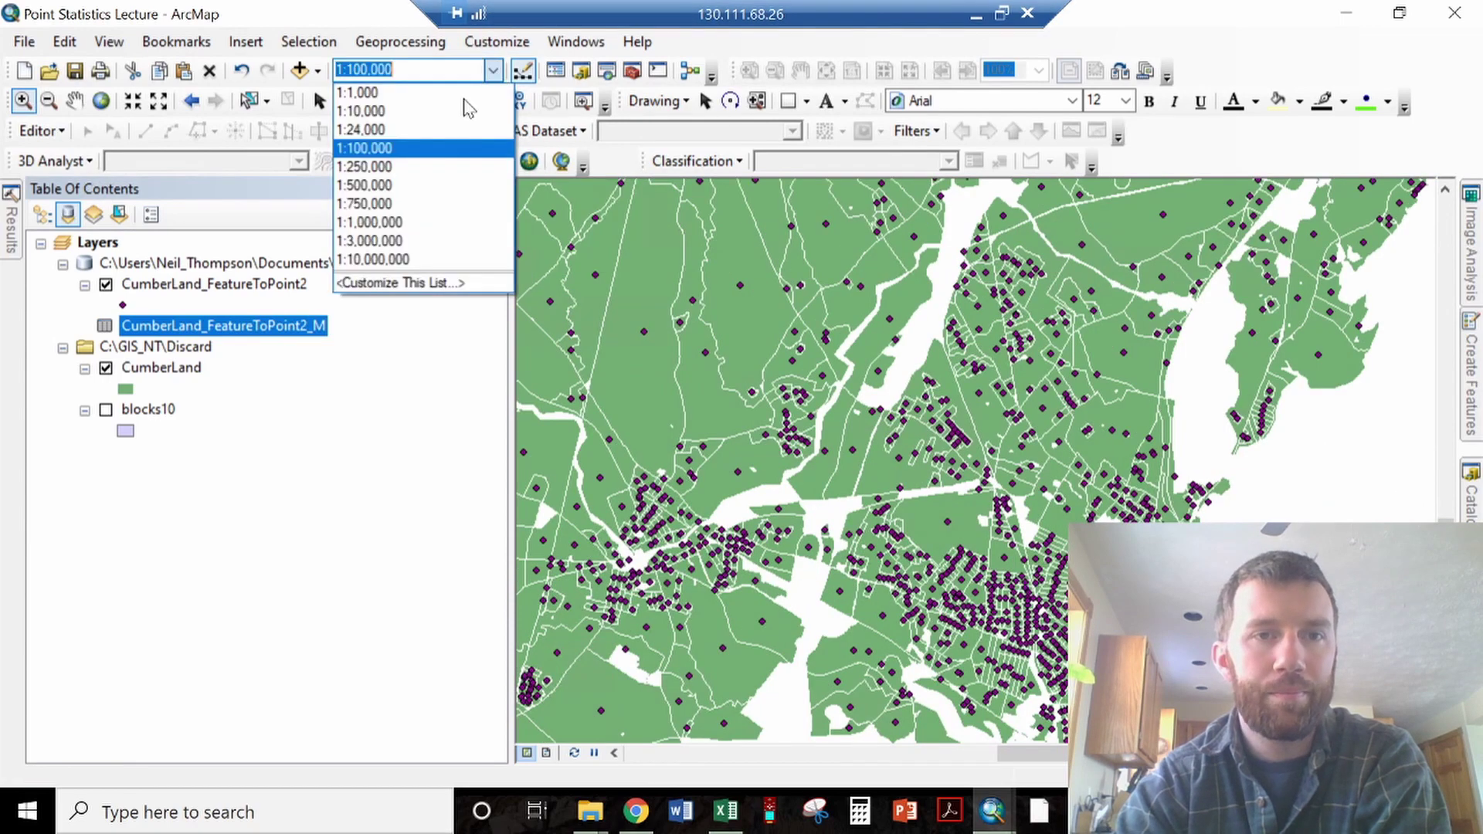
{"action": "left_click", "coordinate": [423, 182]}
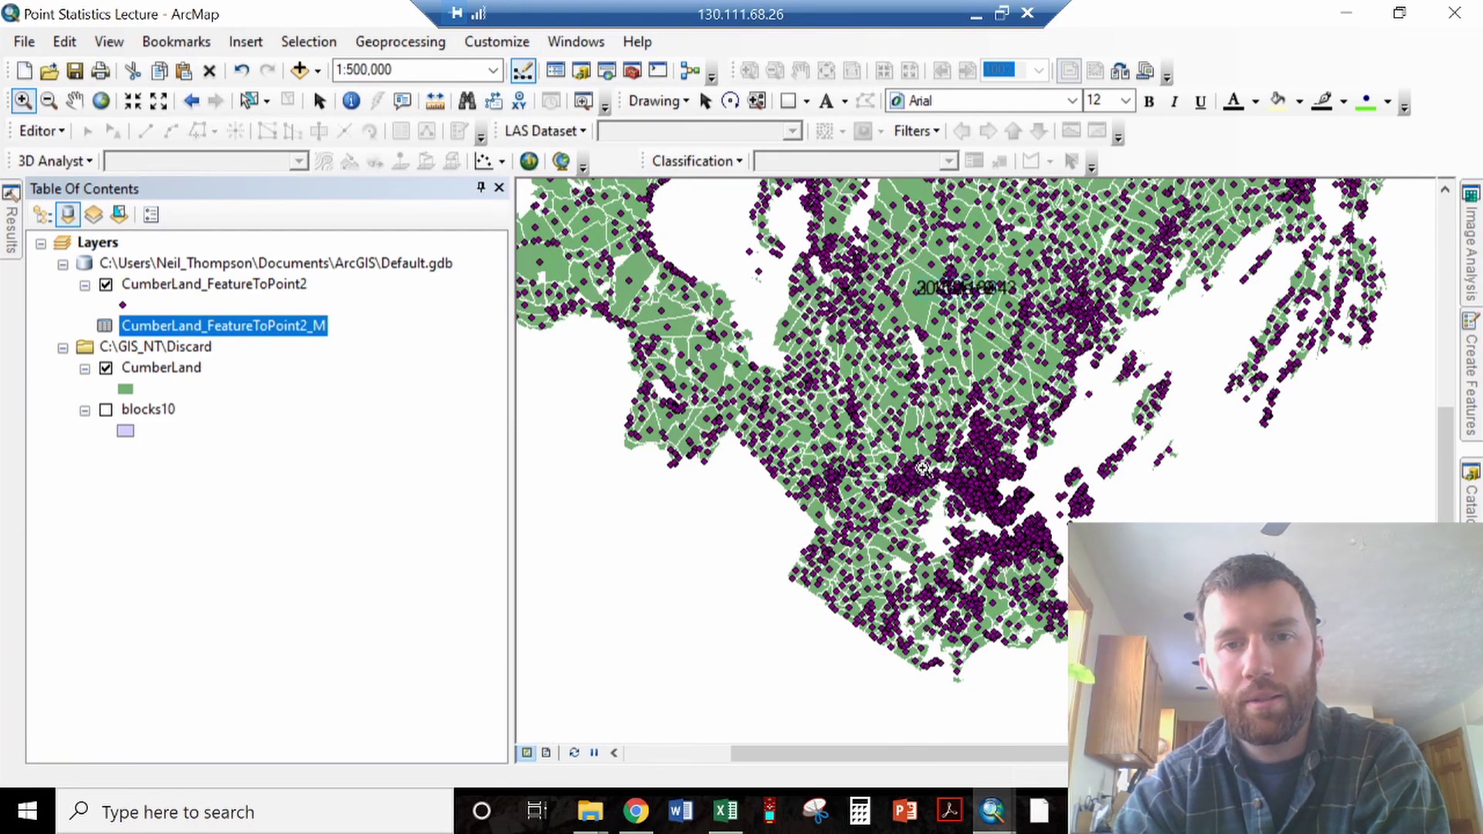
{"action": "left_click_drag", "start_coordinate": [960, 473], "coordinate": [998, 531]}
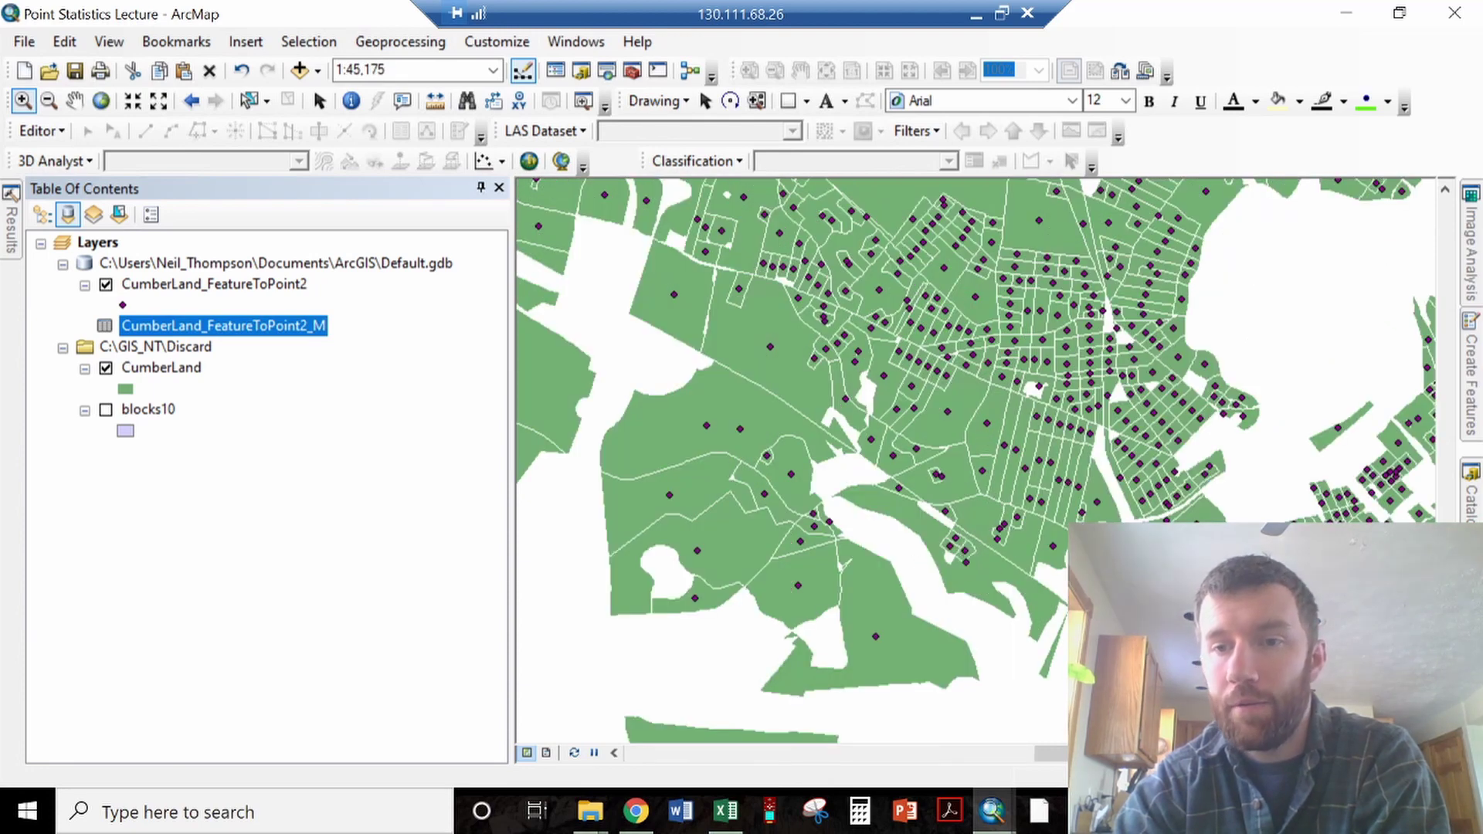
{"action": "left_click_drag", "start_coordinate": [1008, 350], "coordinate": [1140, 431]}
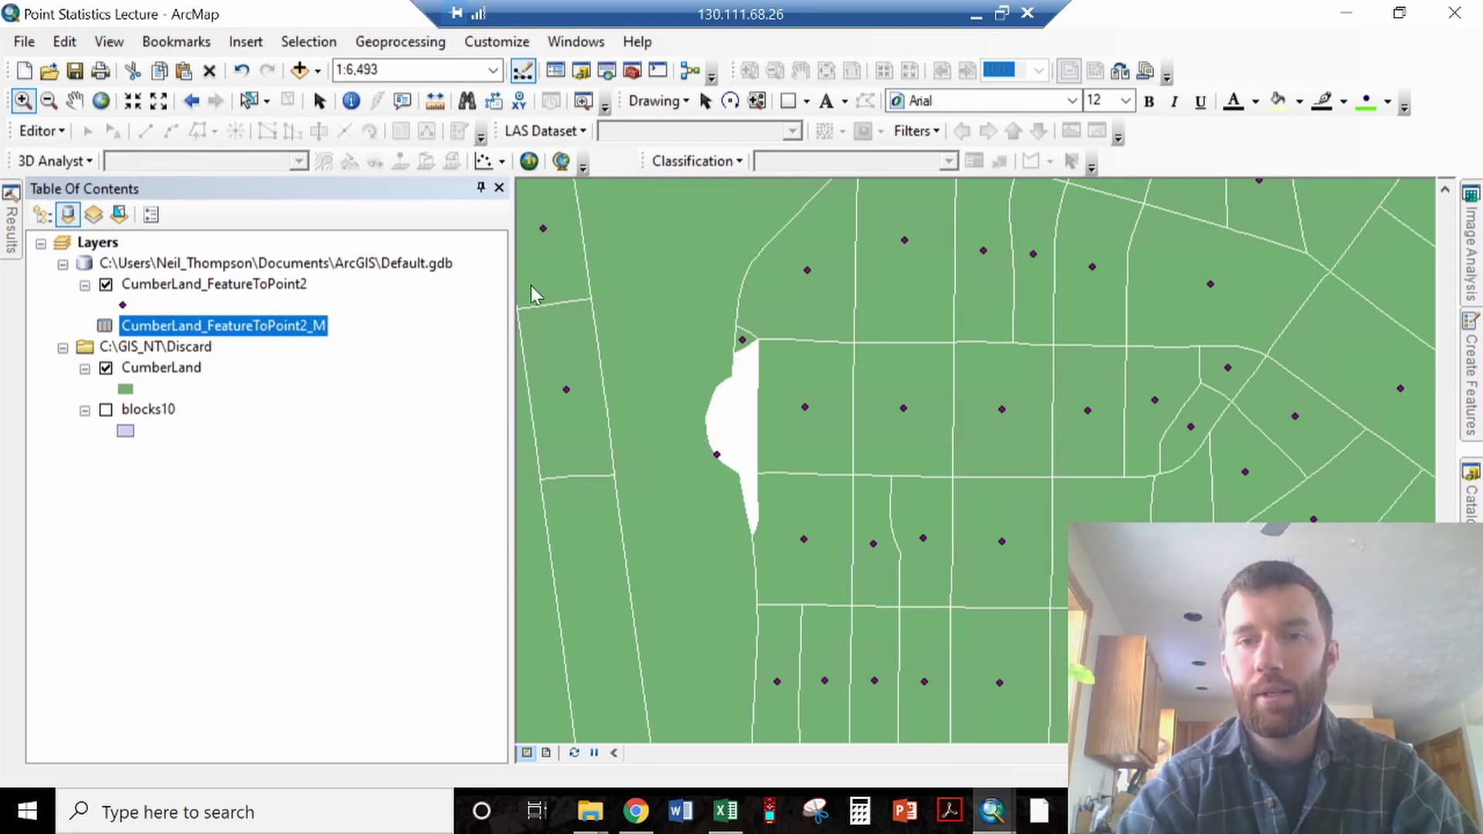
Set the scale to 1:100,000, then 1:500,000, and pan down to show the coastal point clusters.
{"action": "left_click", "coordinate": [493, 71]}
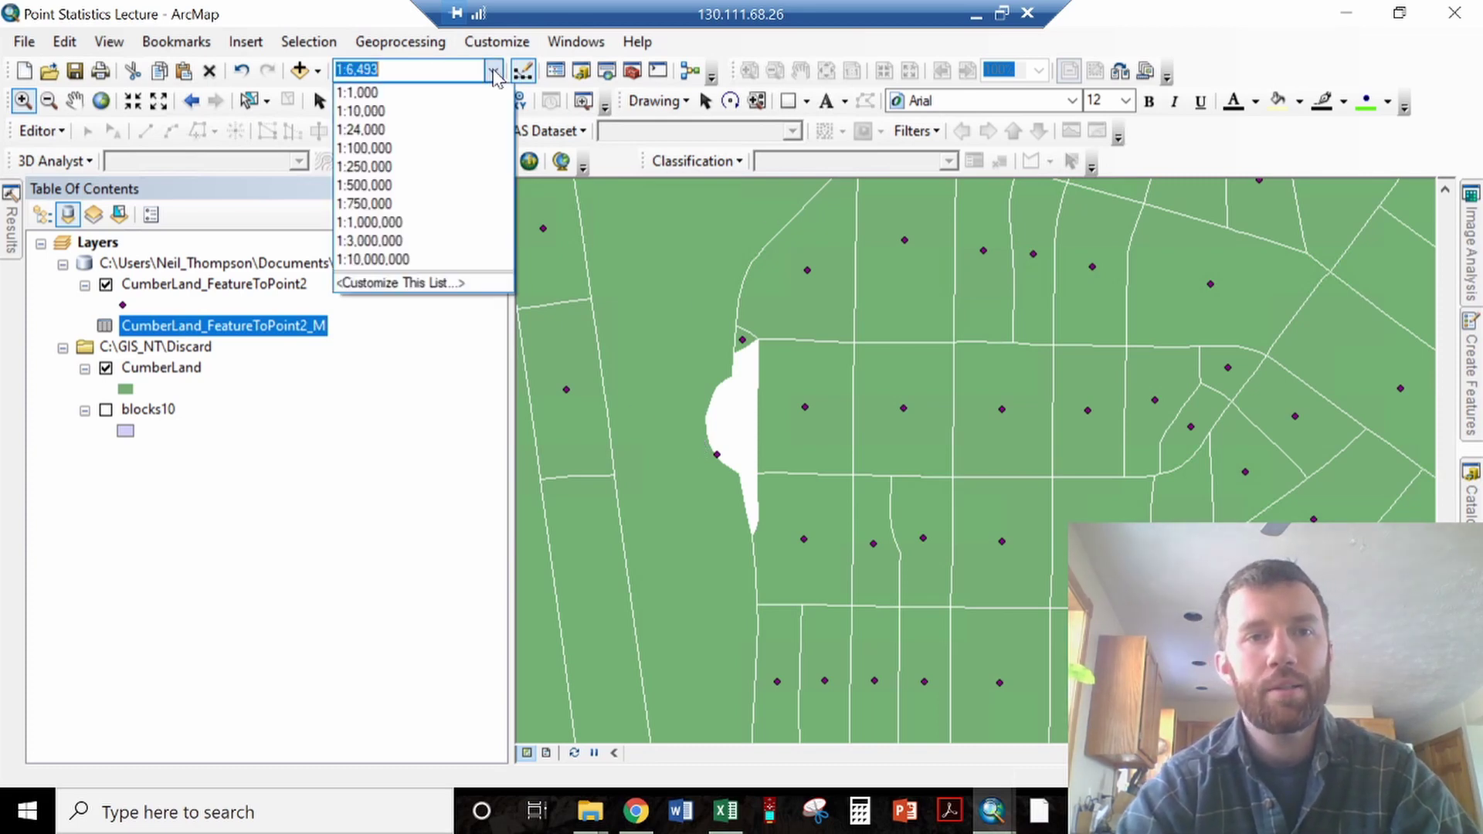
{"action": "left_click", "coordinate": [431, 148]}
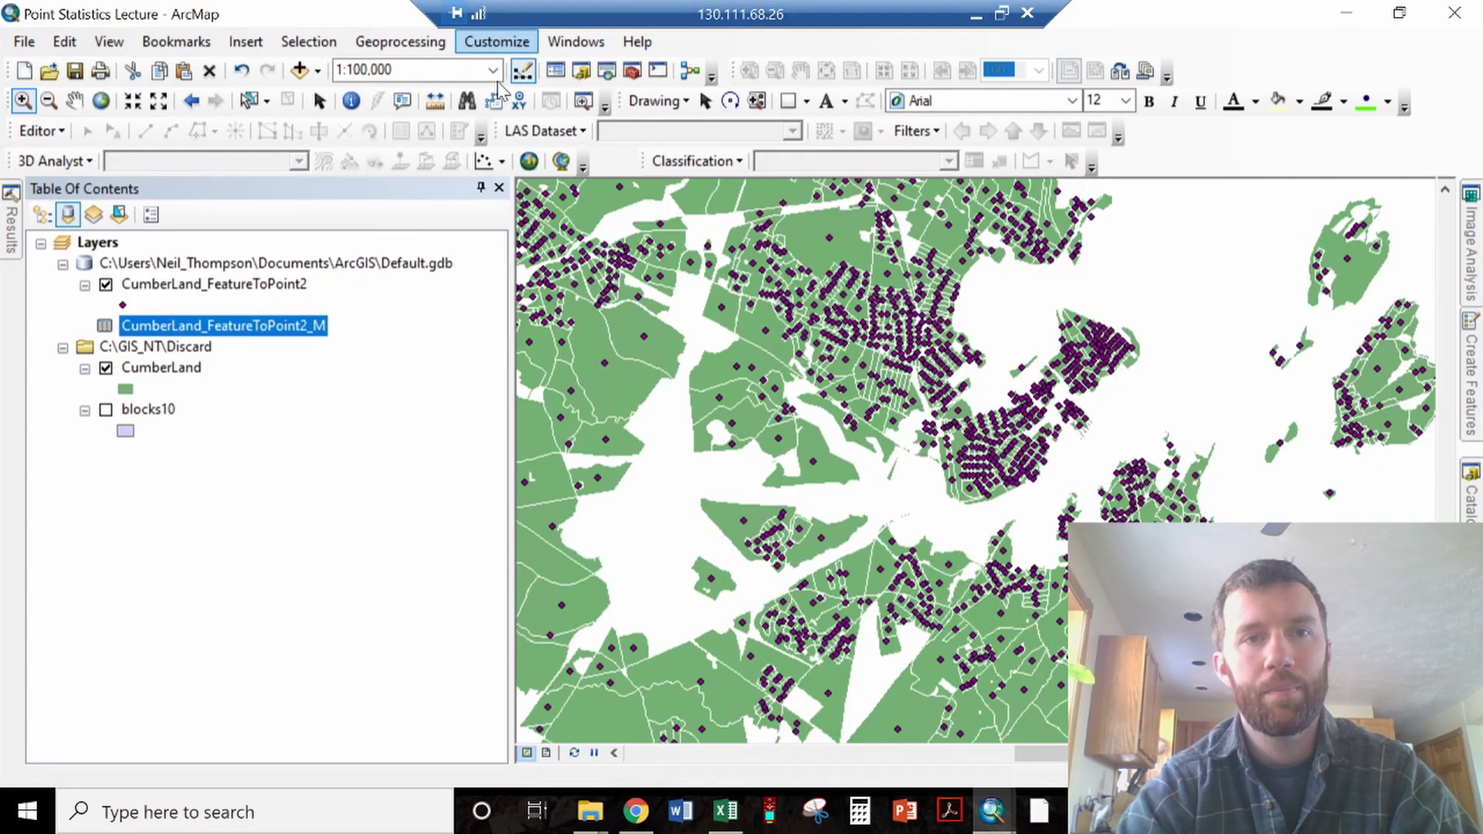
{"action": "left_click", "coordinate": [493, 70]}
{"action": "key", "text": "Escape"}
{"action": "type", "text": "500000"}
{"action": "key", "text": "Return"}
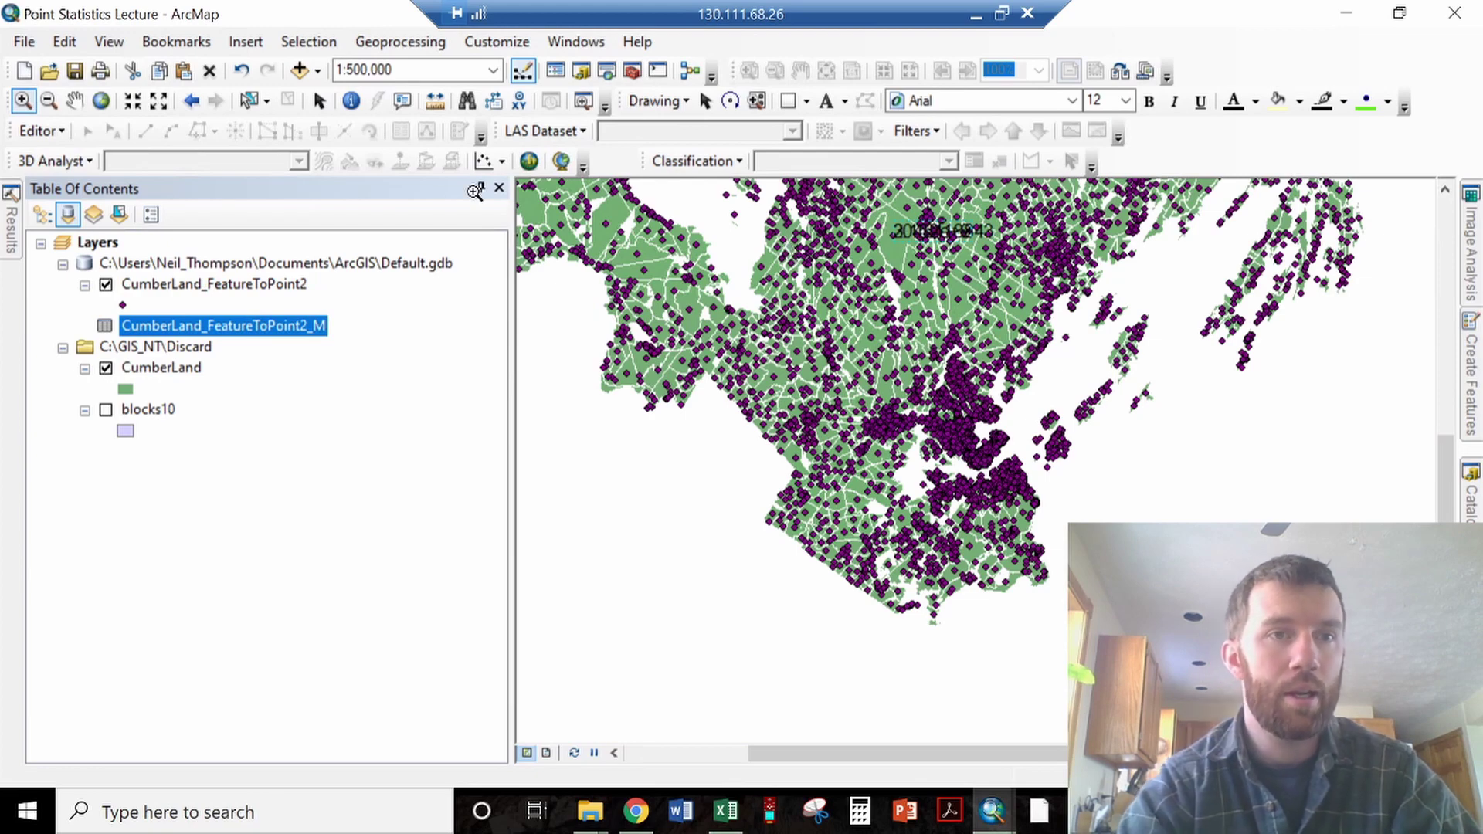
{"action": "left_click", "coordinate": [77, 99]}
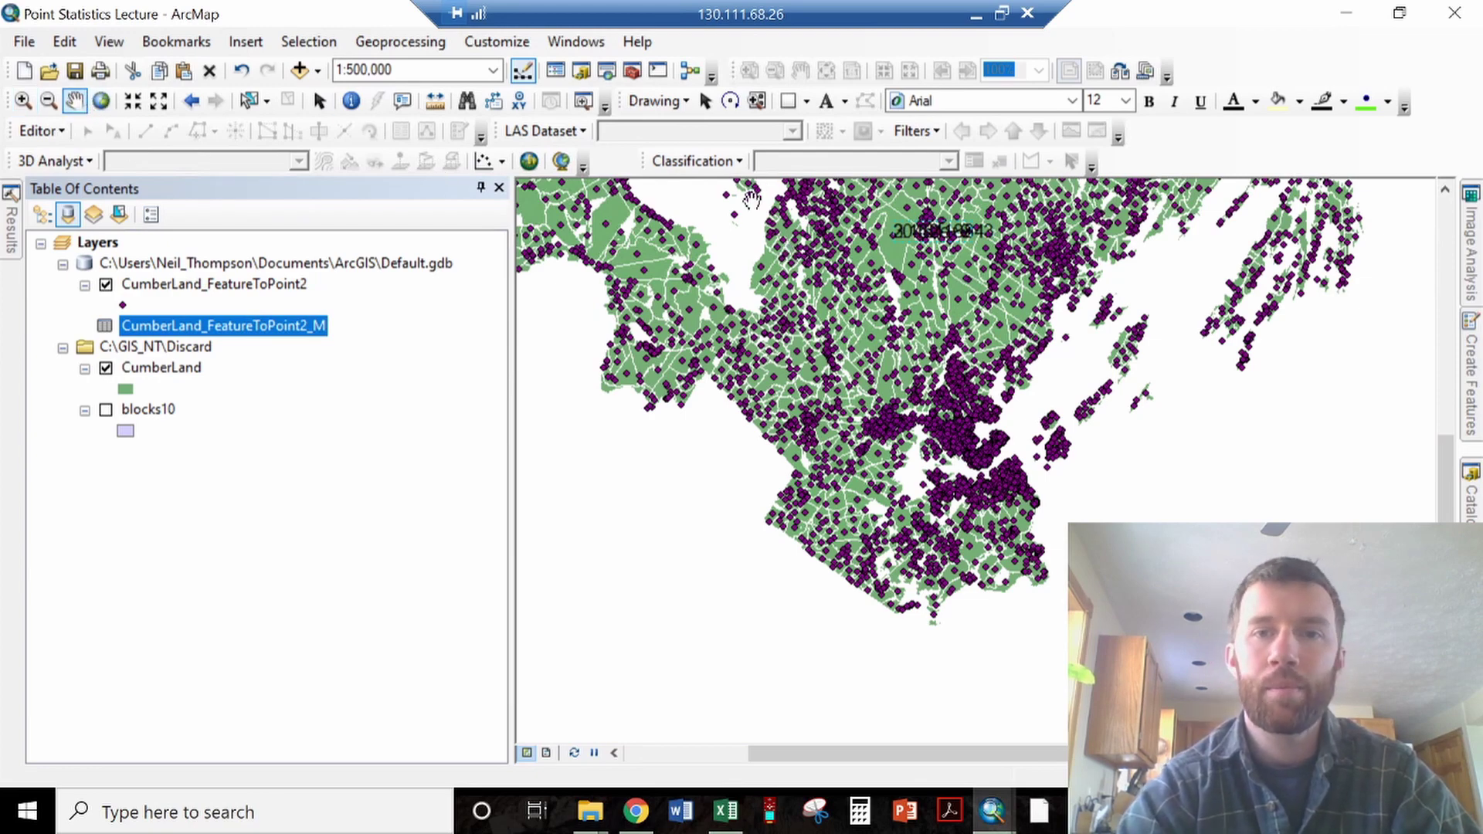
{"action": "left_click_drag", "start_coordinate": [806, 258], "coordinate": [821, 438]}
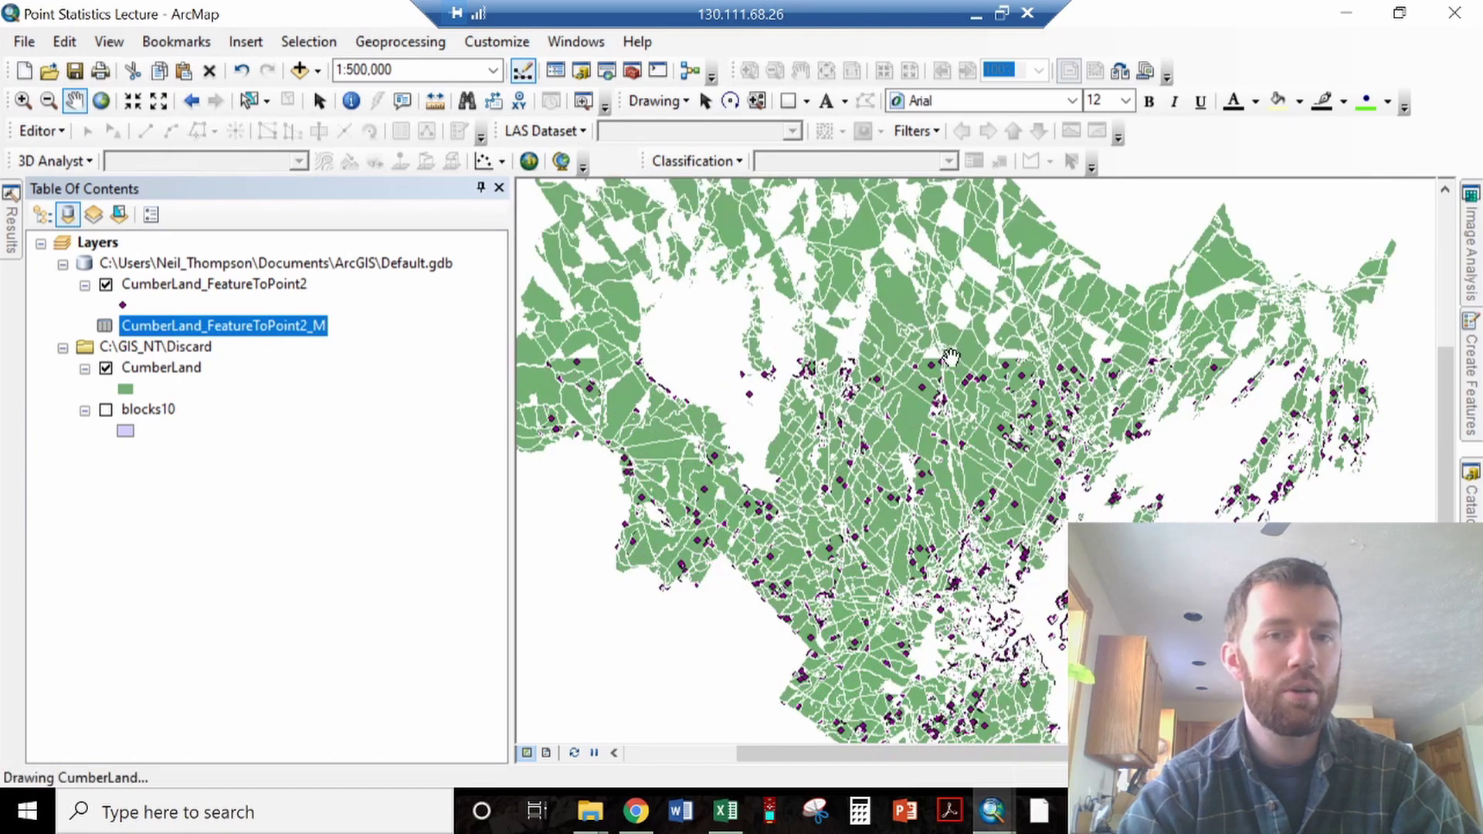